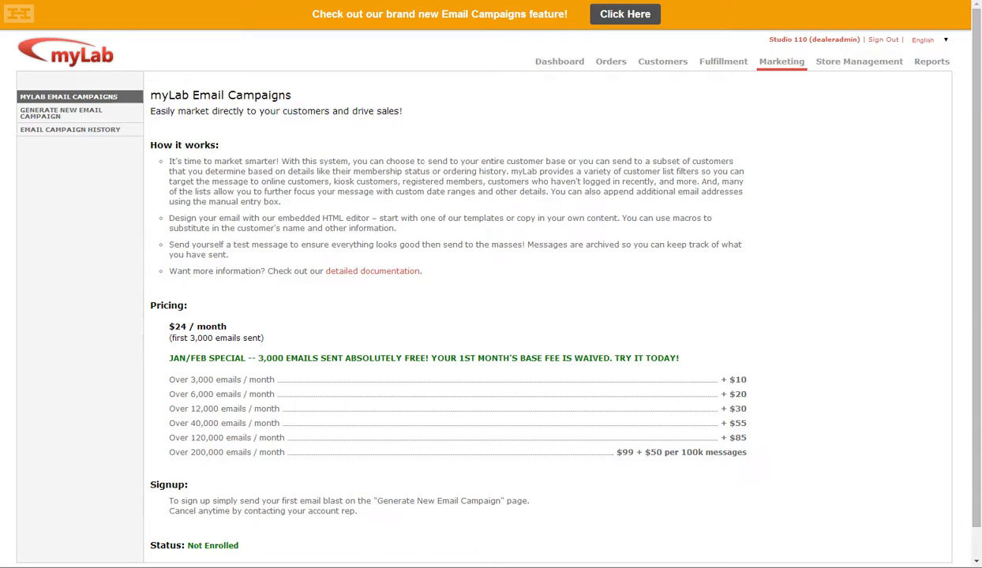
- Start generating a new email campaign and select the Online Customers list as recipients
left_click(114, 119)
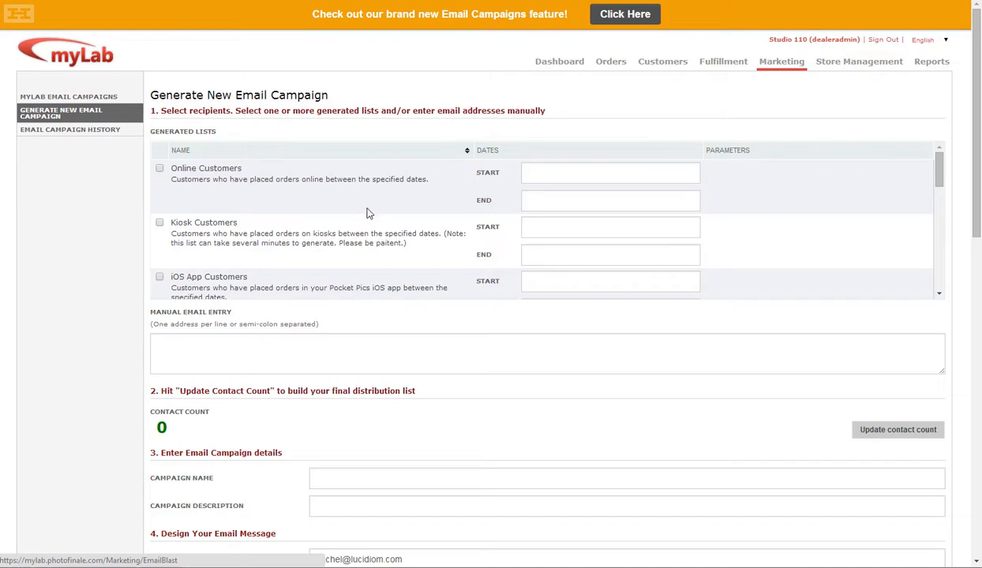
scroll(908, 170, "down", 1)
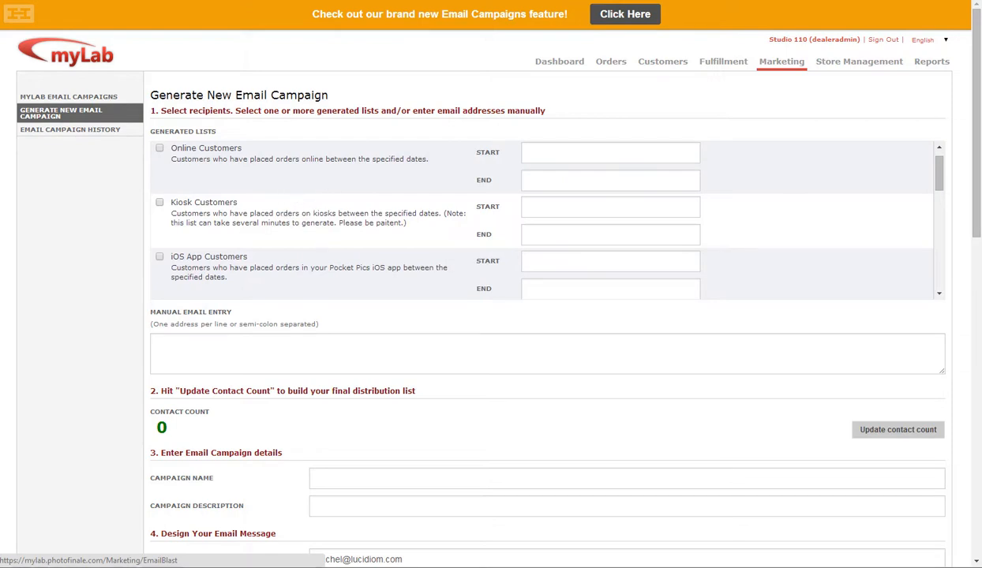
left_click(159, 149)
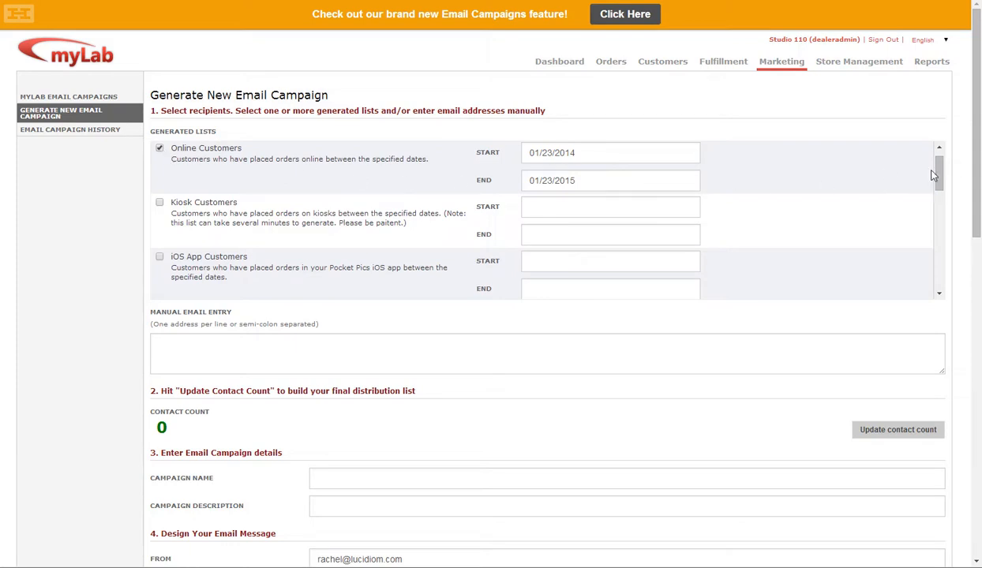
- Look through the remaining generated recipient lists, including their date ranges and extra parameters
left_click_drag(941, 170, 952, 206)
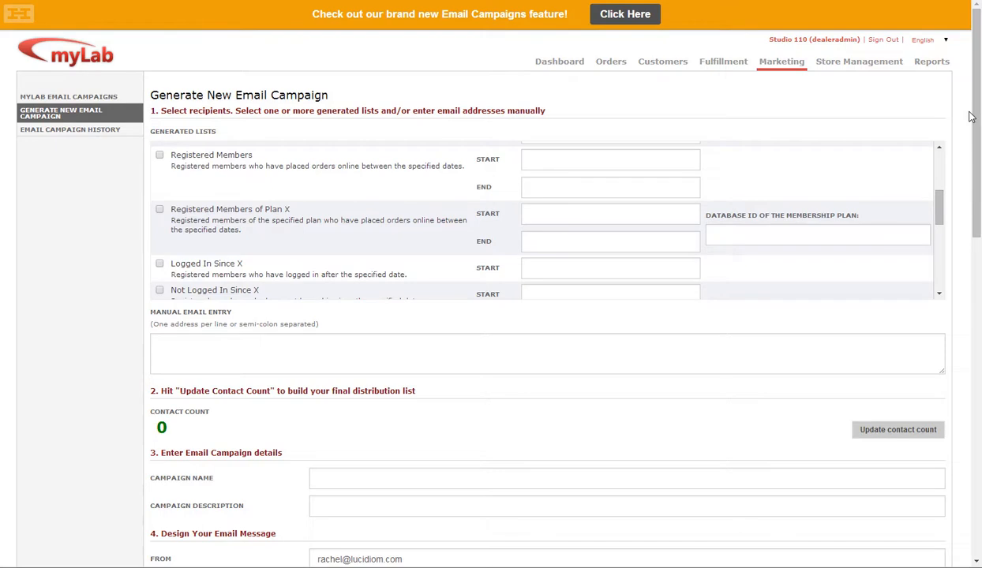
scroll(975, 123, "down", 1)
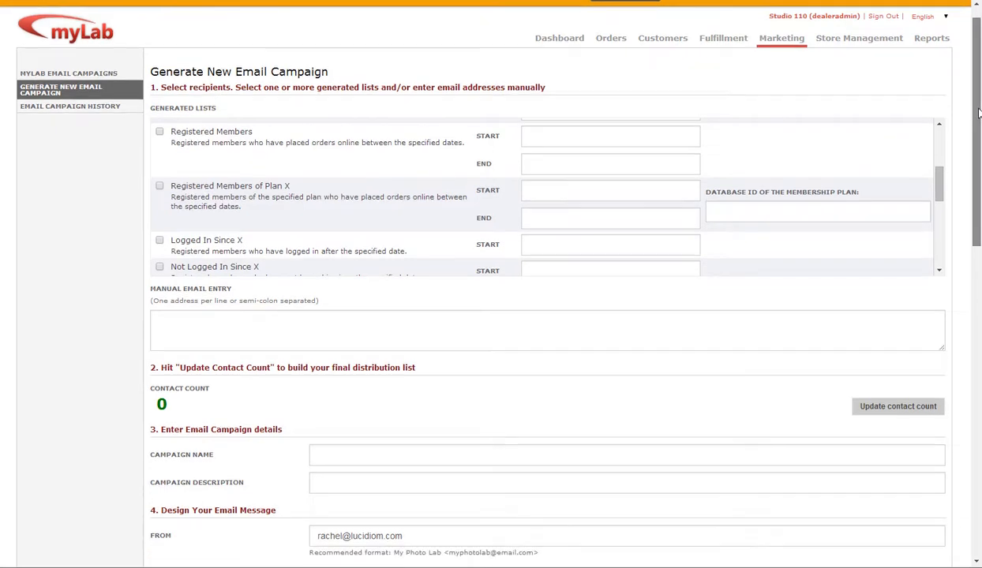
left_click_drag(980, 127, 979, 129)
scroll(979, 130, "up", 1)
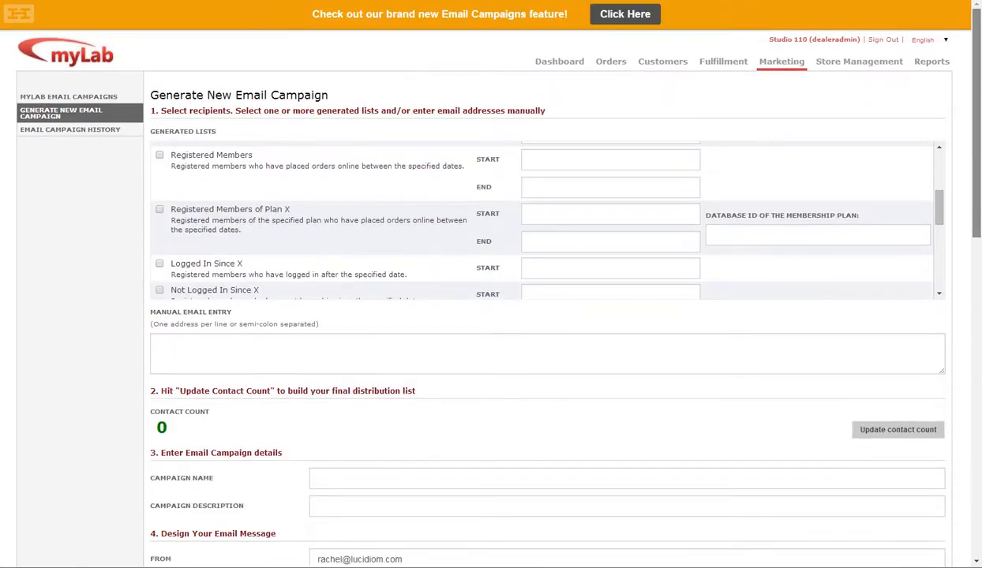
left_click_drag(937, 199, 944, 227)
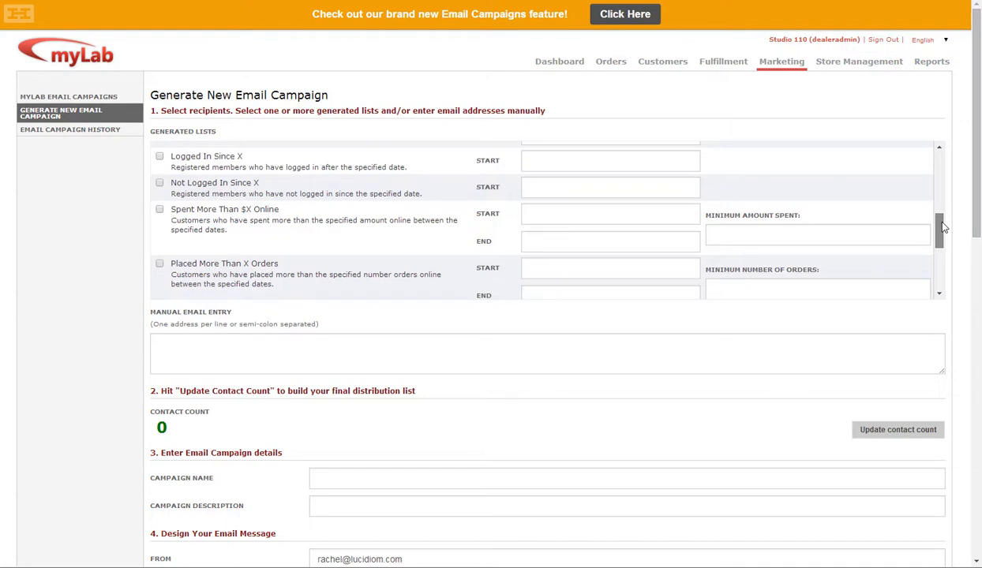
left_click_drag(942, 228, 944, 237)
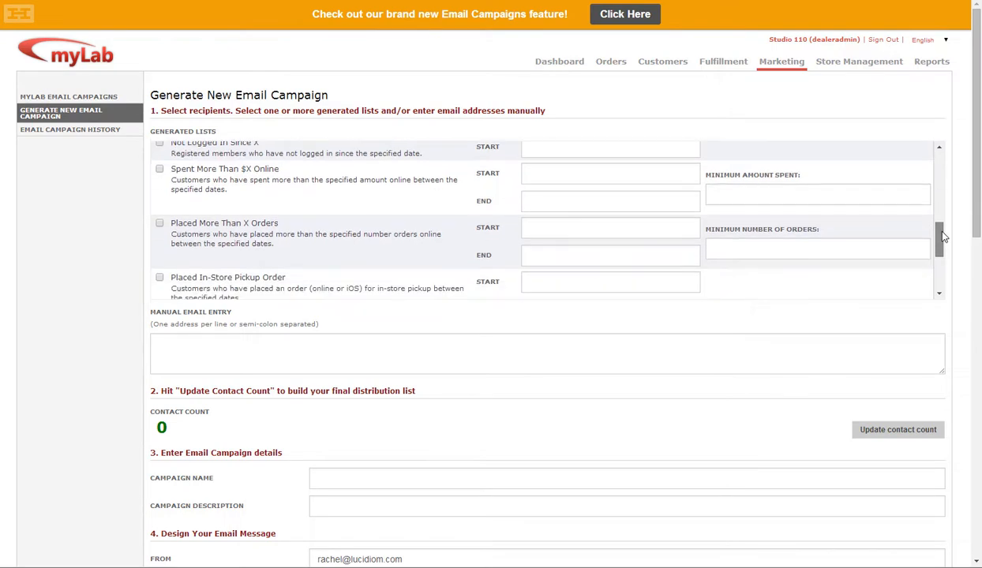
left_click_drag(944, 237, 952, 258)
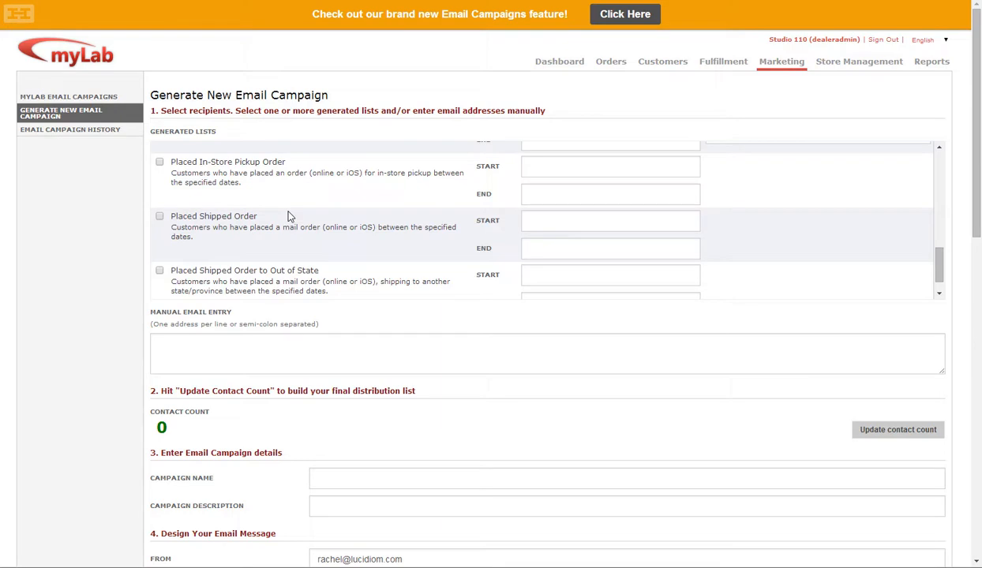
- Update the contact count to build the final distribution list
mouse_move(978, 219)
left_mouse_down()
mouse_move(979, 236)
mouse_move(978, 212)
left_mouse_up()
scroll(945, 261, "down", 3)
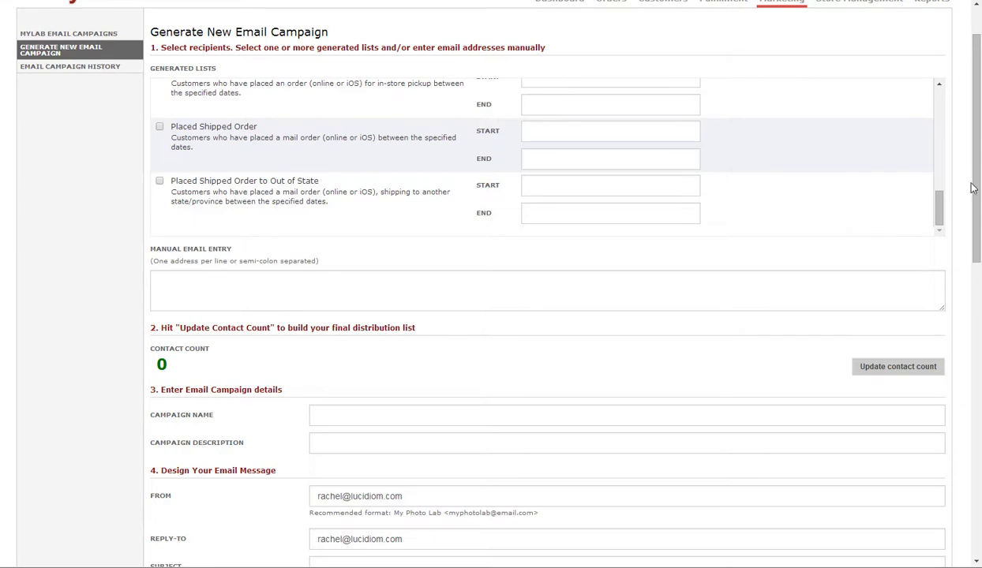
left_click_drag(978, 185, 979, 211)
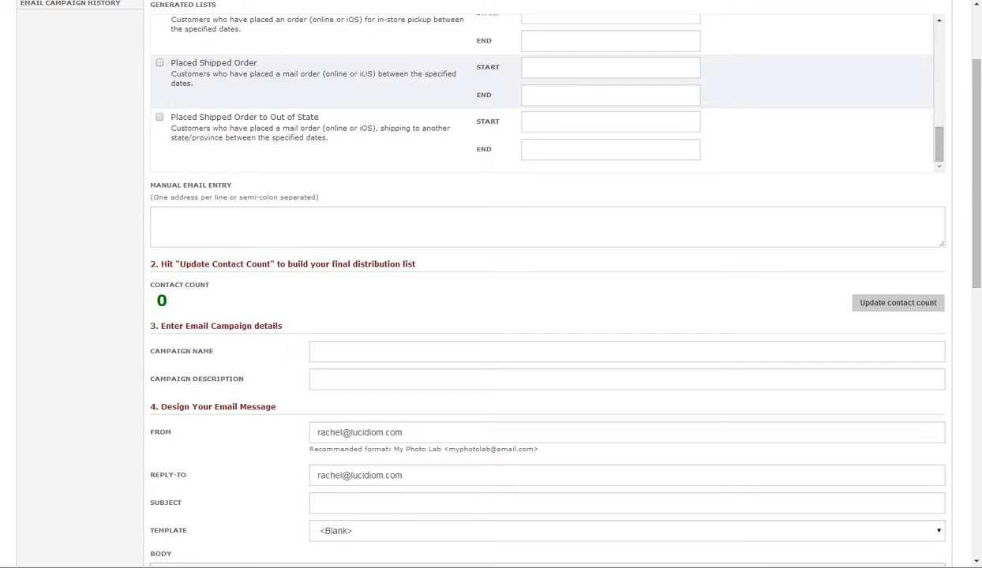
left_click_drag(978, 196, 977, 229)
left_click(908, 230)
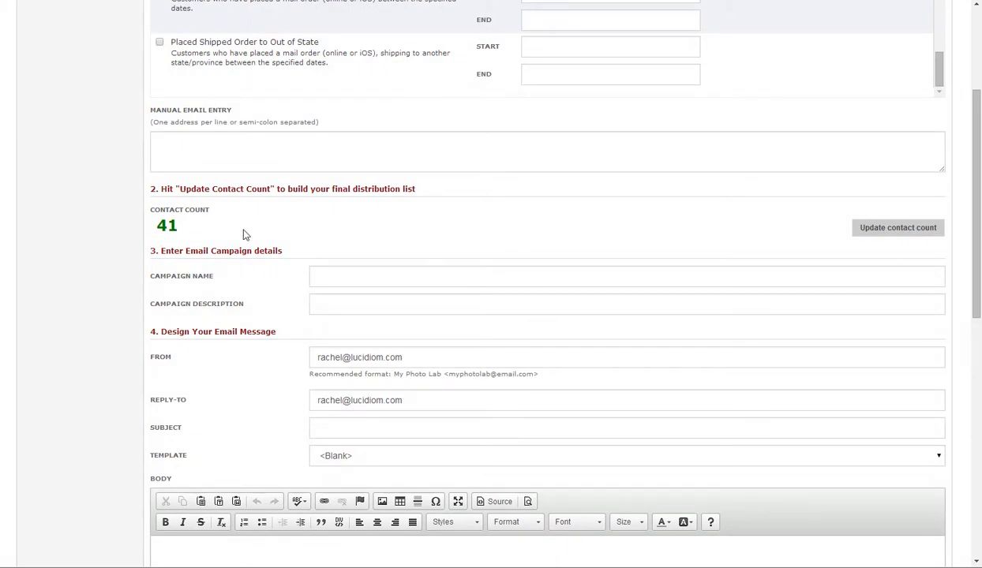
- Set the From field to the sender's full name followed by their photofinale.com e-mail address in angle brackets
scroll(378, 249, "down", 1)
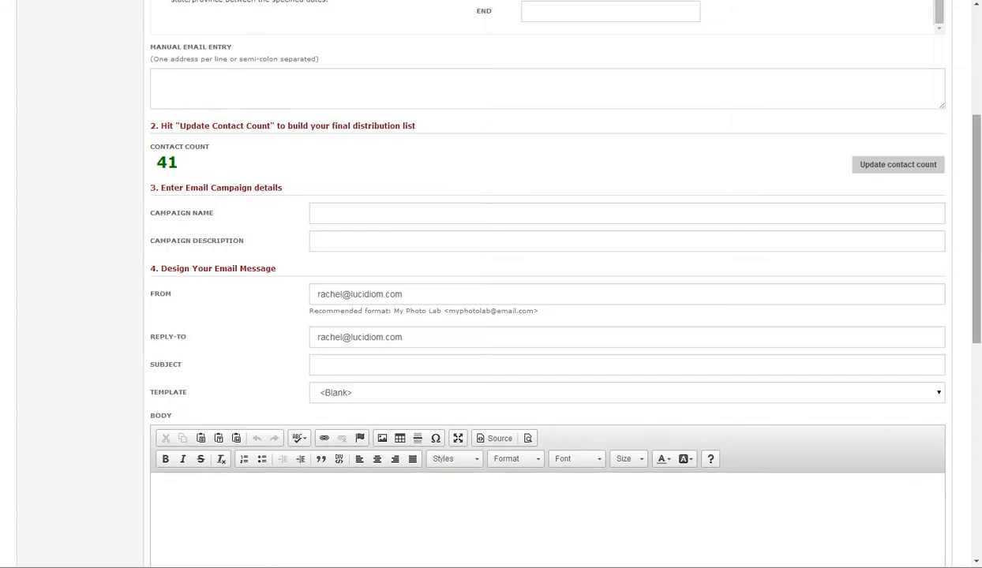
left_click_drag(977, 158, 977, 255)
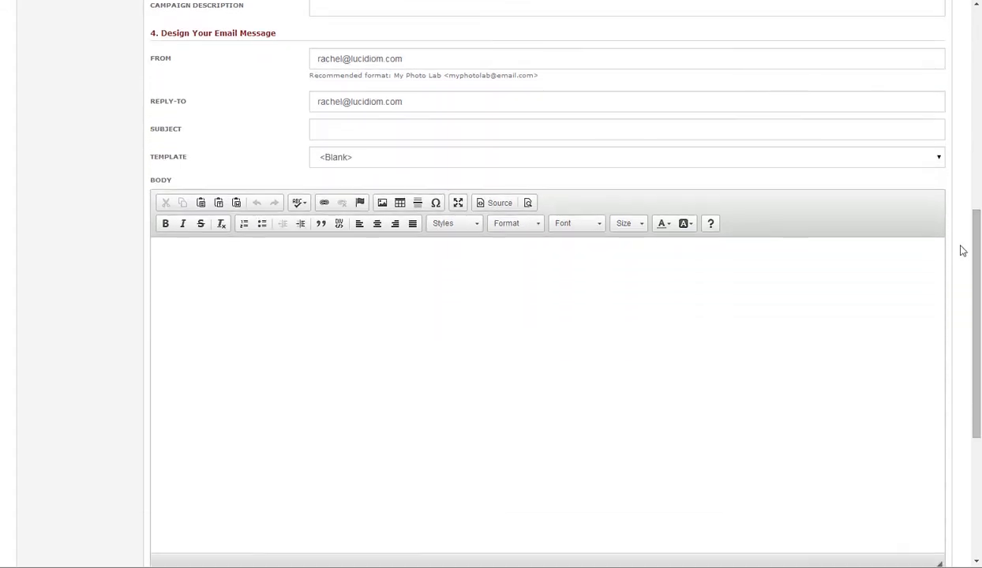
left_click(391, 58)
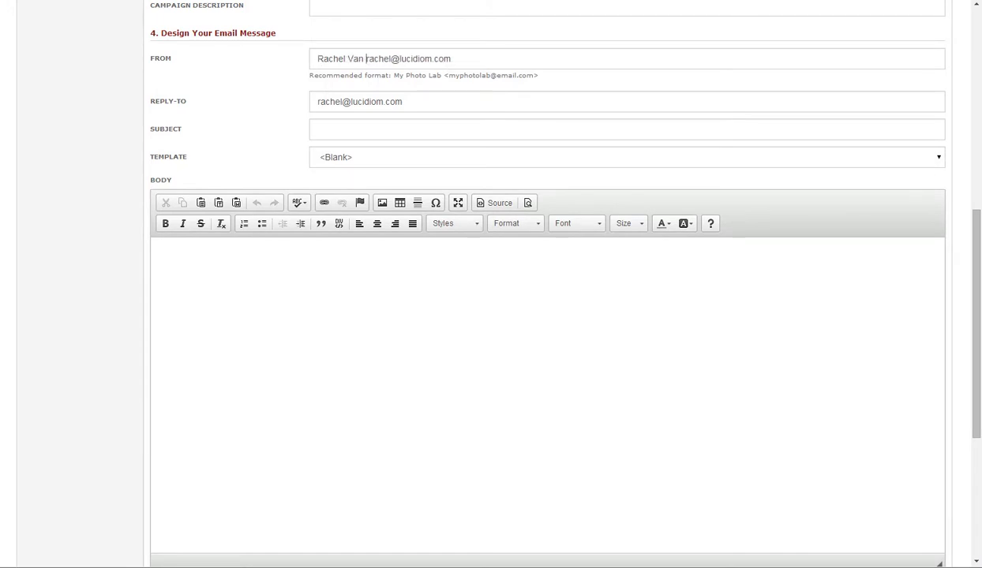
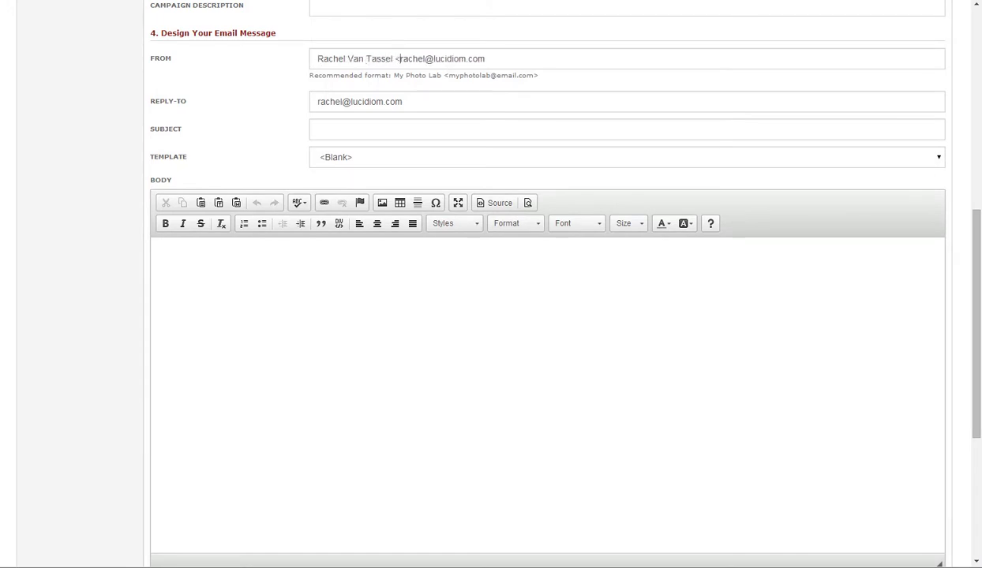
key("Delete")
key("Delete")
key("Delete")
key("Delete")
key("Delete")
key("Delete")
key("Delete")
key("Delete")
type(">")
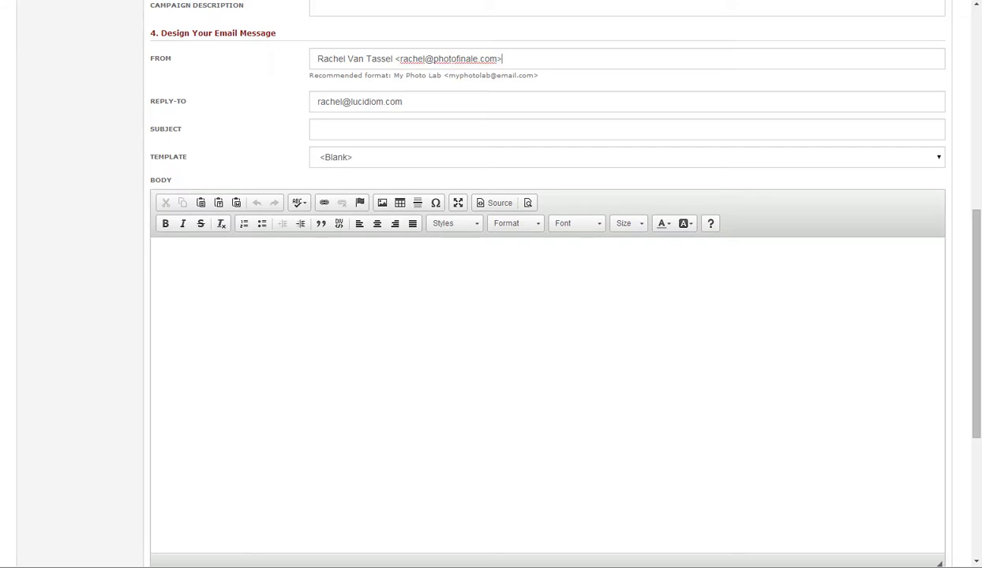
- Copy the complete From entry into the Reply-To field, replacing its contents
key("ctrl+a")
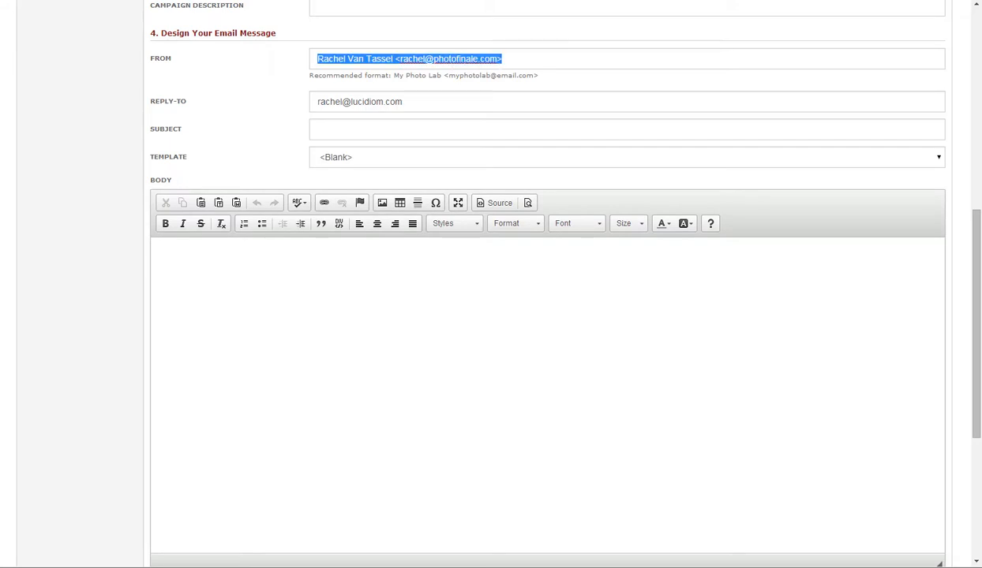
key("ctrl+c")
key("Tab")
key("ctrl+v")
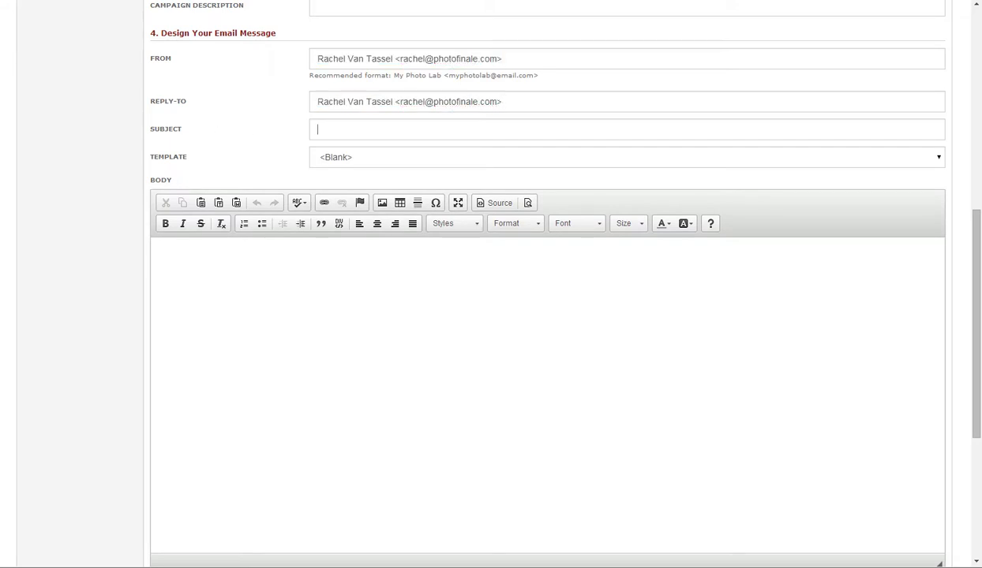
- Set the email subject to "Sale!"
key("Tab")
type("Sale")
left_click(528, 101)
- Apply the Standard Template to the email body, replacing its content, and switch from HTML source to the visual view
left_click_drag(976, 224, 980, 239)
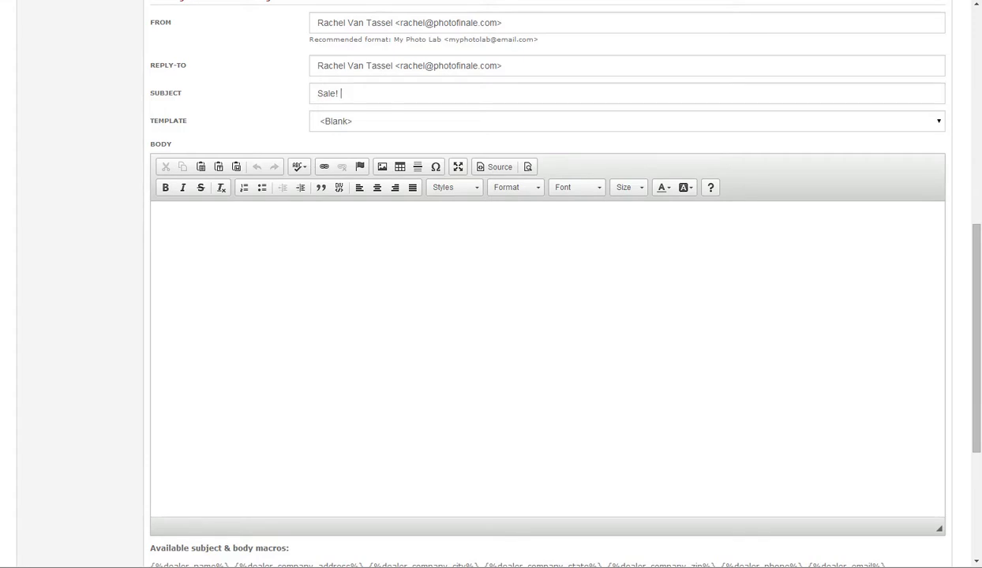
left_click(495, 171)
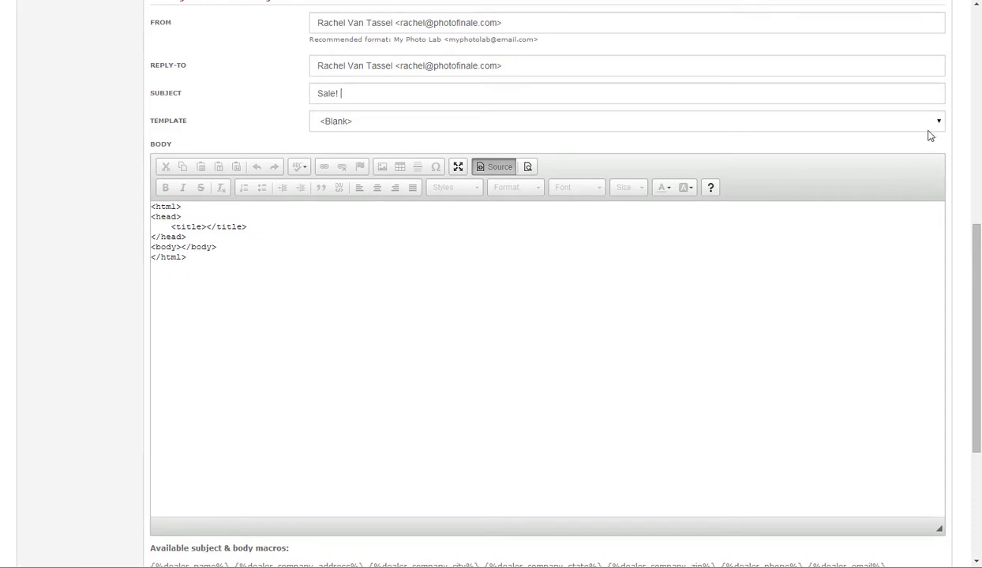
left_click(913, 122)
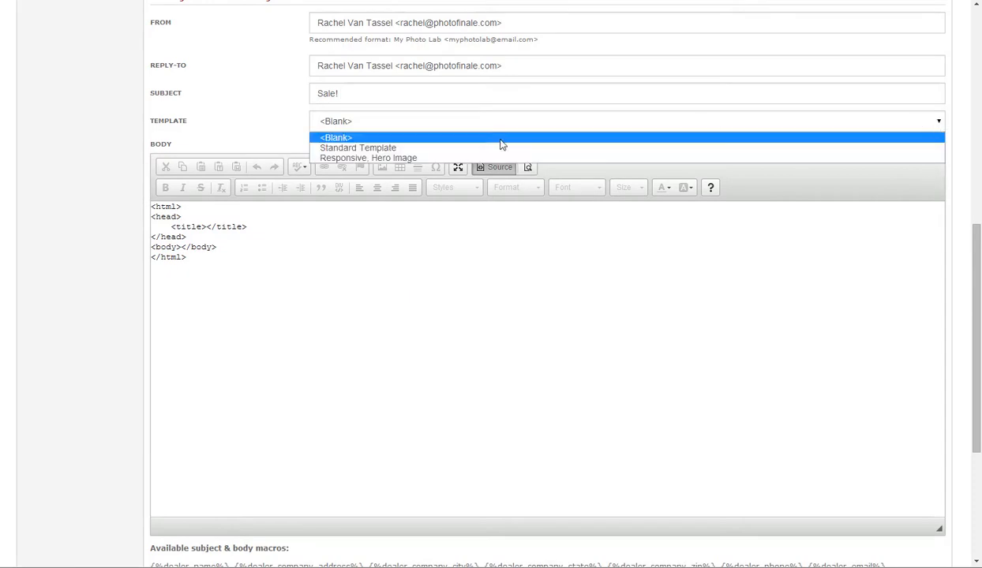
left_click(348, 148)
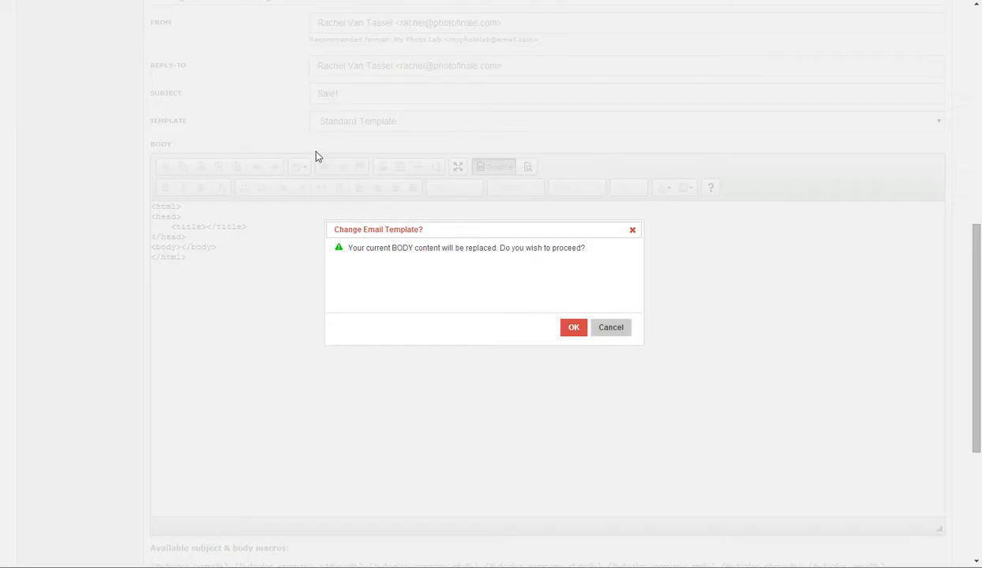
left_click(575, 330)
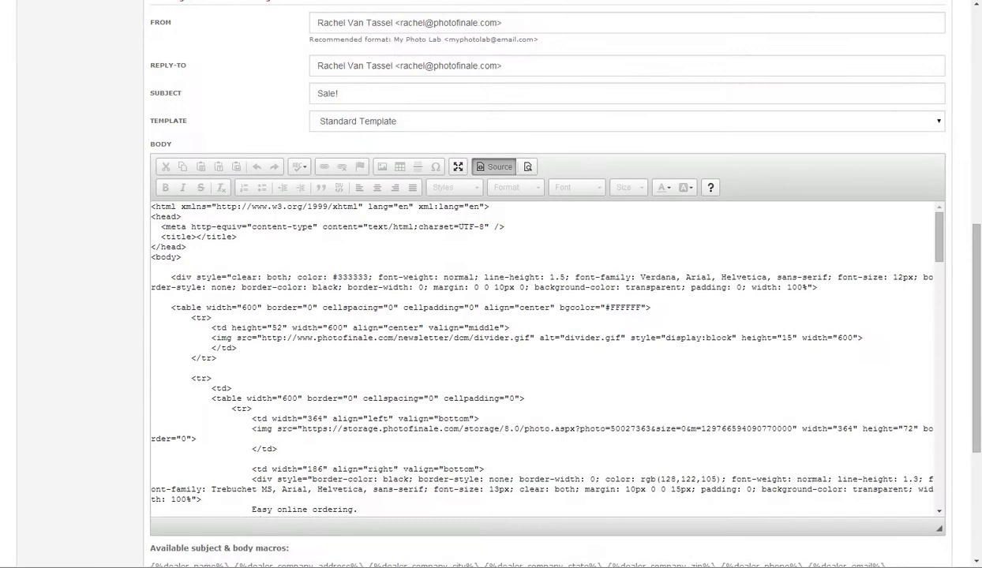
left_click(495, 168)
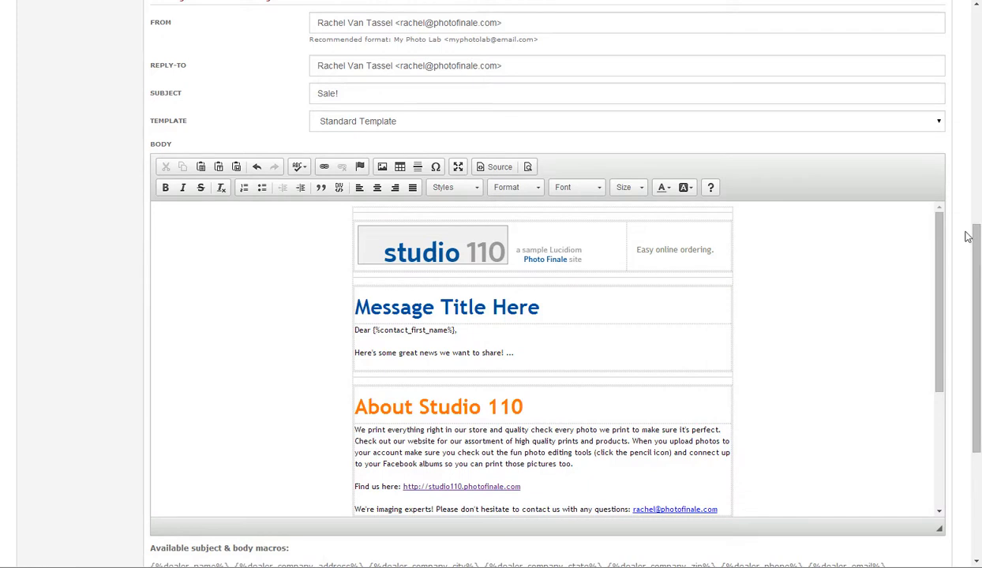
- Examine the Standard Template's message, About Studio 110 and Contact Us sections, the contact first name macro and the available macros
left_click(941, 225)
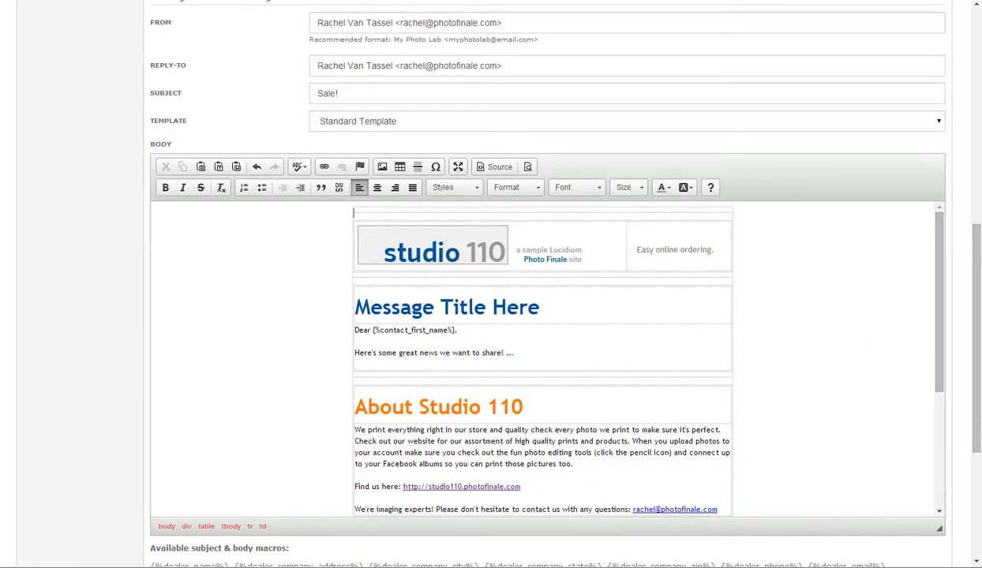
left_click_drag(418, 407, 523, 406)
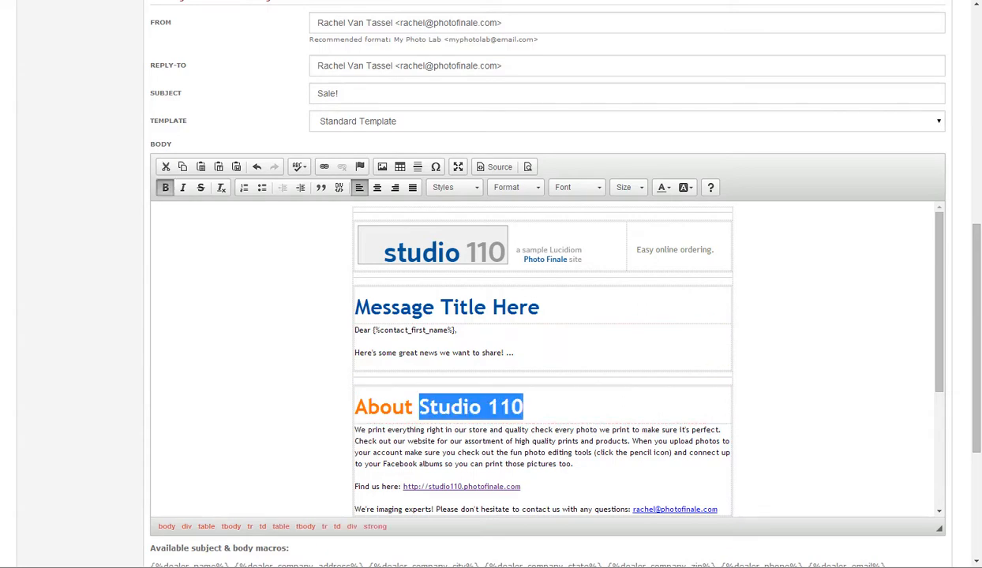
scroll(543, 360, "down", 2)
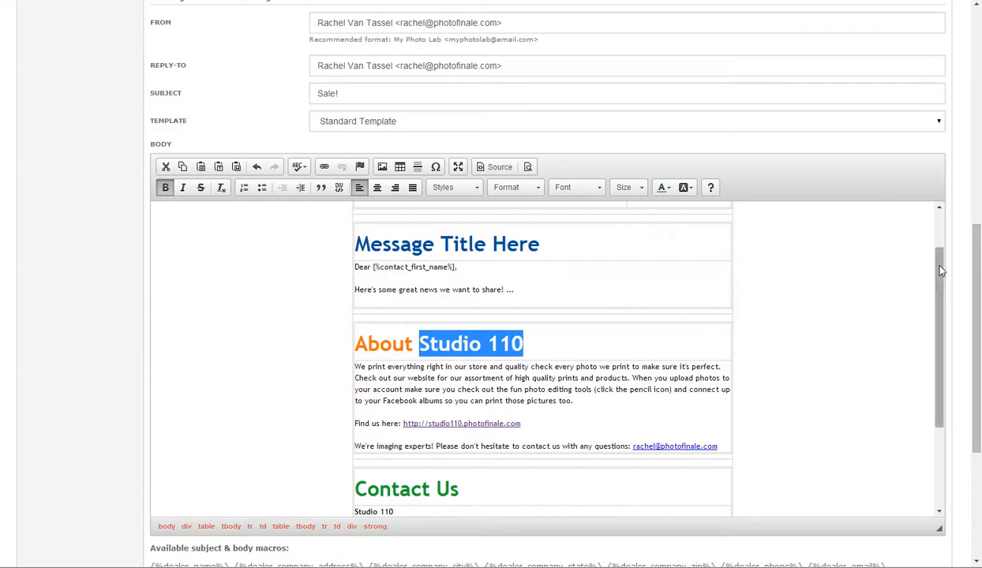
scroll(913, 258, "down", 2)
scroll(971, 285, "down", 3)
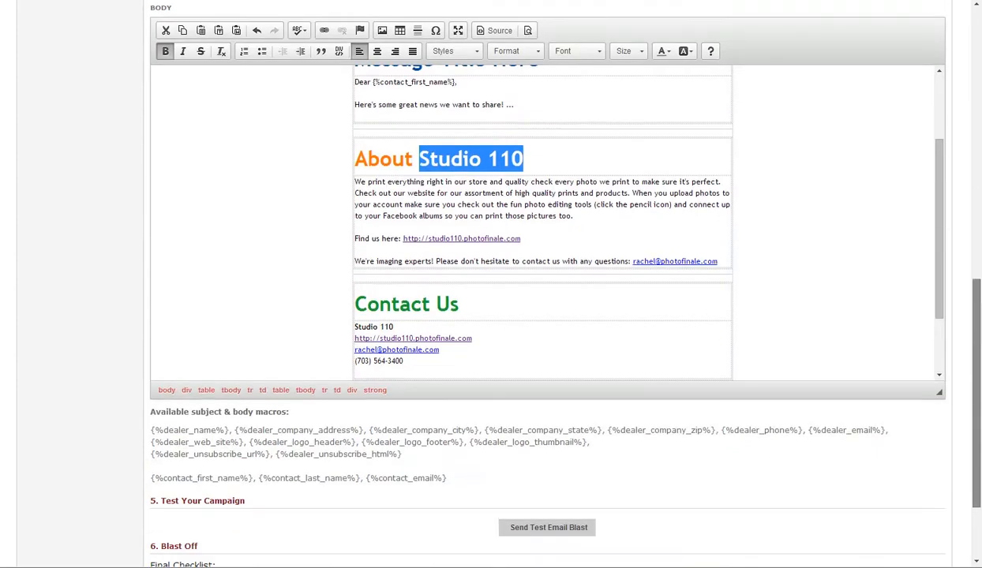
left_click_drag(373, 83, 455, 82)
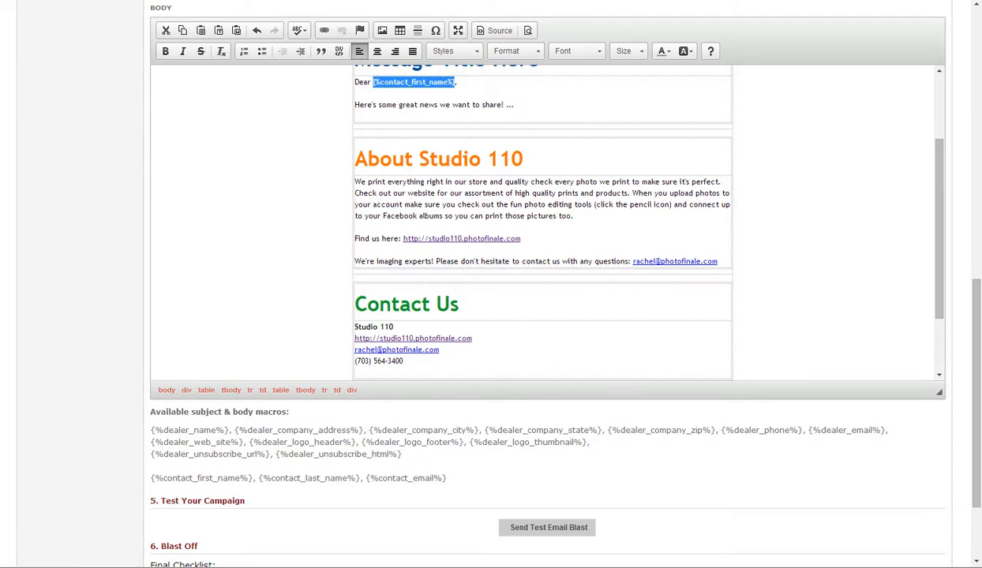
left_click_drag(418, 160, 523, 160)
key("ctrl+b")
left_click_drag(942, 229, 950, 190)
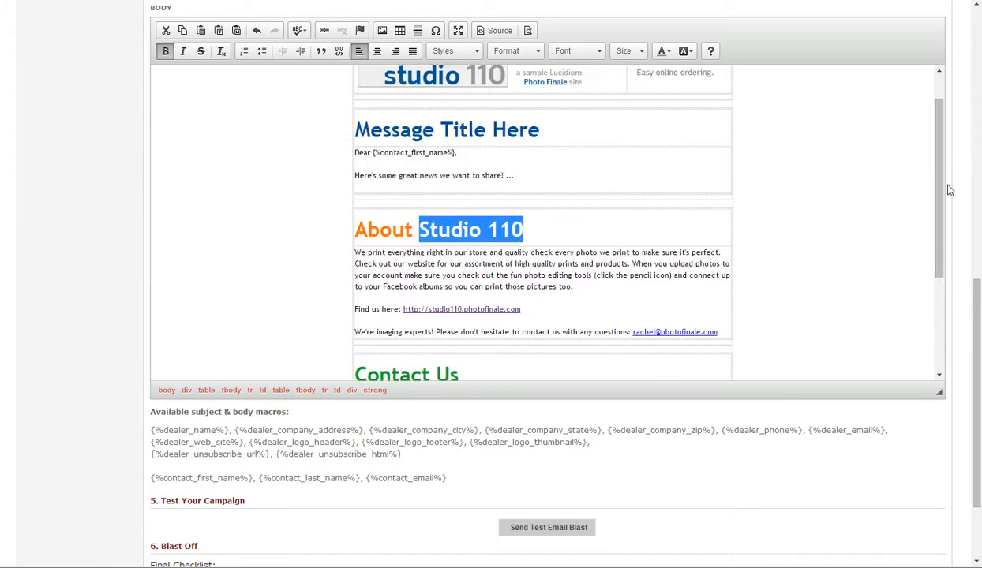
- Apply the "Responsive, Hero Image" template to the email body, replacing the current content, and review its layout
scroll(950, 189, "up", 5)
left_click(911, 111)
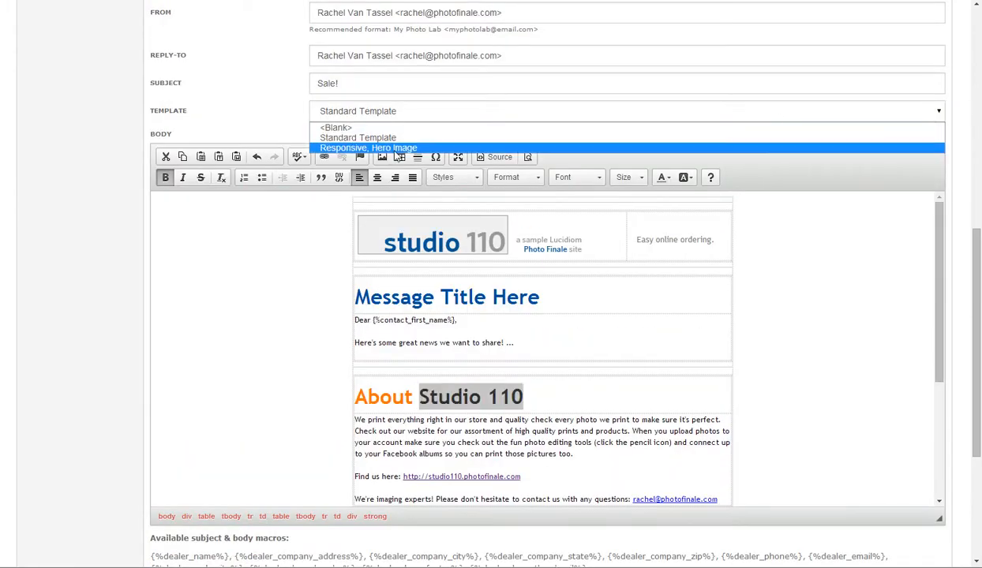
left_click(378, 148)
left_click(575, 327)
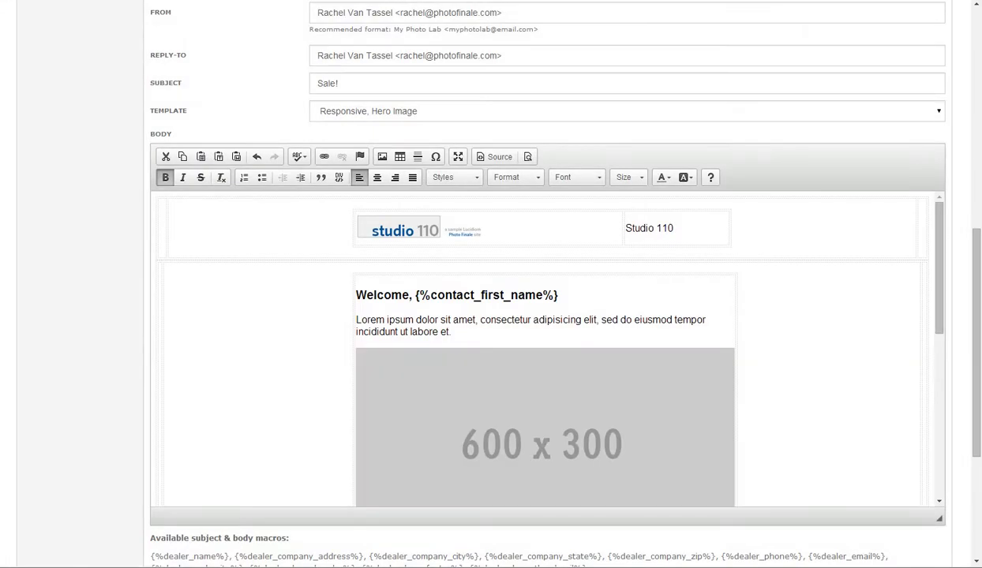
mouse_move(941, 220)
left_mouse_down()
mouse_move(956, 382)
mouse_move(942, 202)
left_mouse_up()
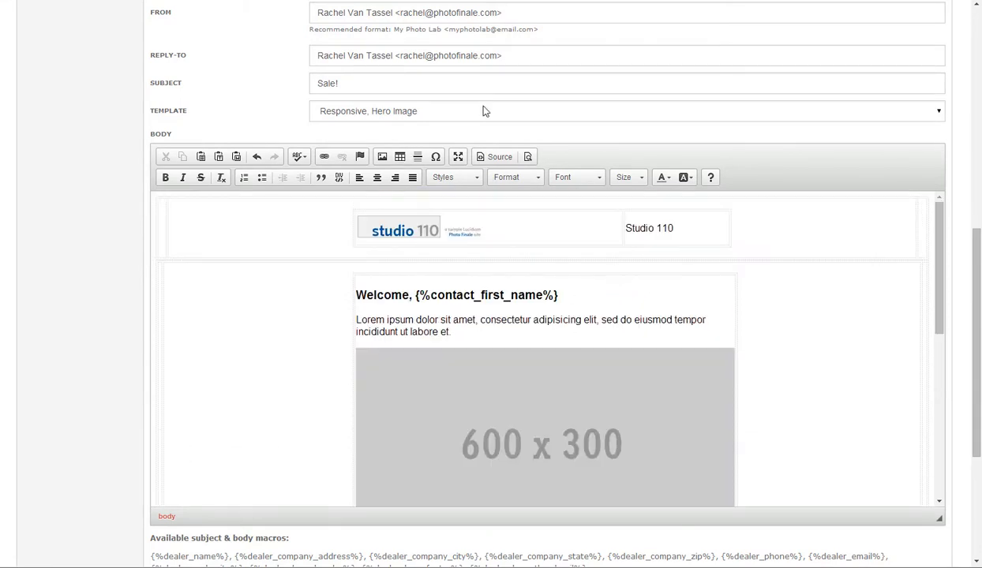
- Switch the email body back to the Standard Template and accept replacing the current content
left_click(941, 114)
left_click(341, 136)
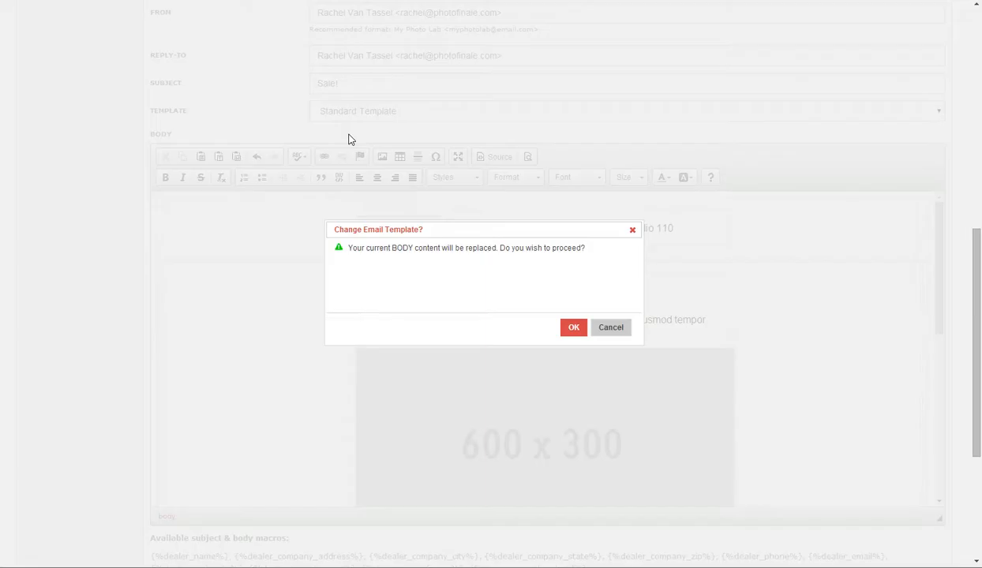
left_click(574, 328)
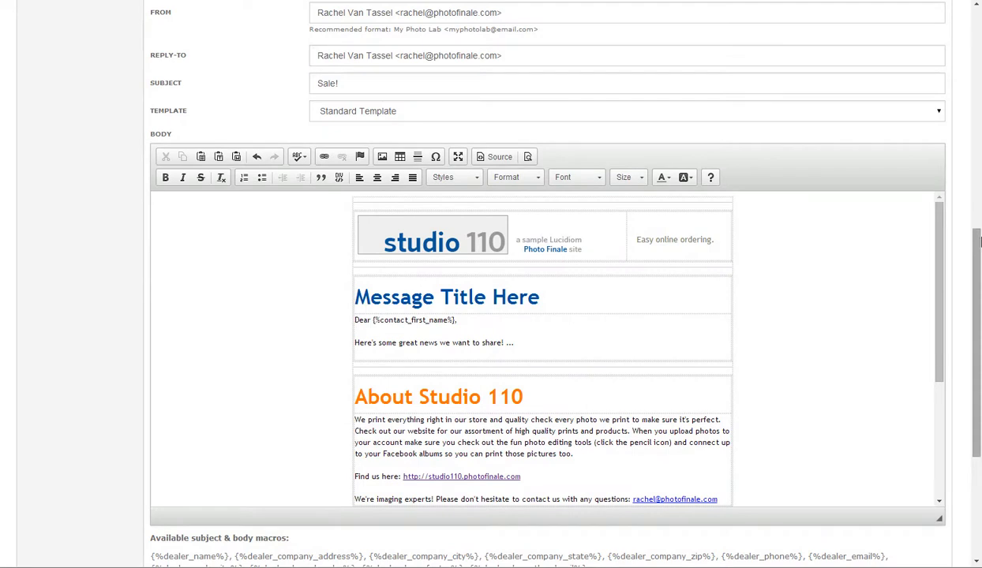
- Send a test email blast to the sender's own e-mail address and dismiss the delivery notice
scroll(544, 284, "down", 6)
scroll(800, 485, "down", 3)
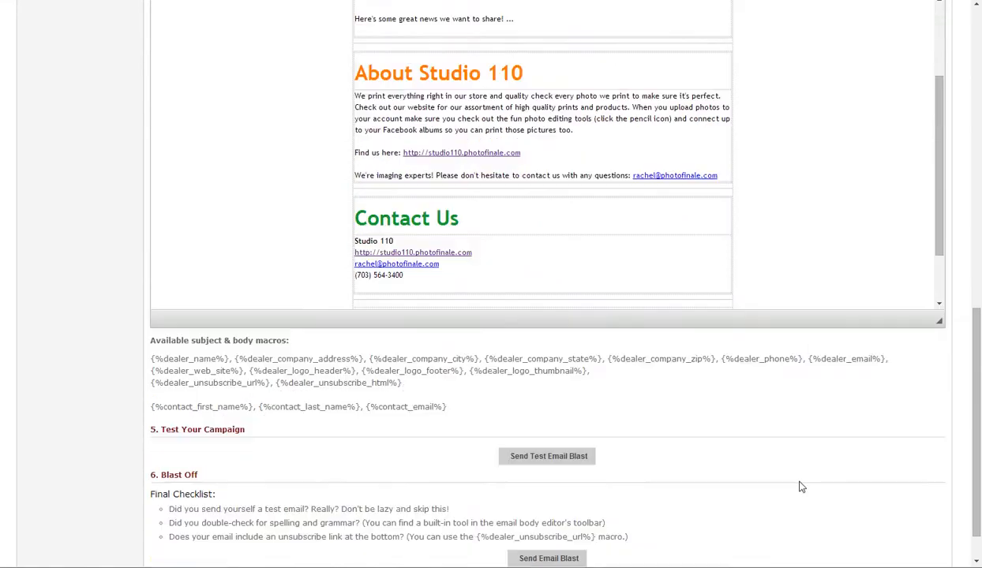
left_click(546, 409)
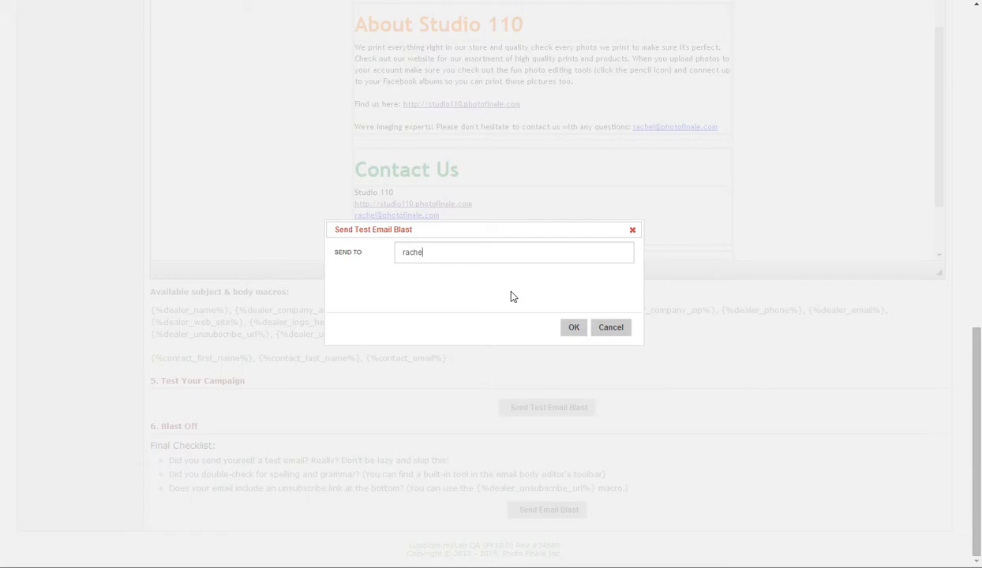
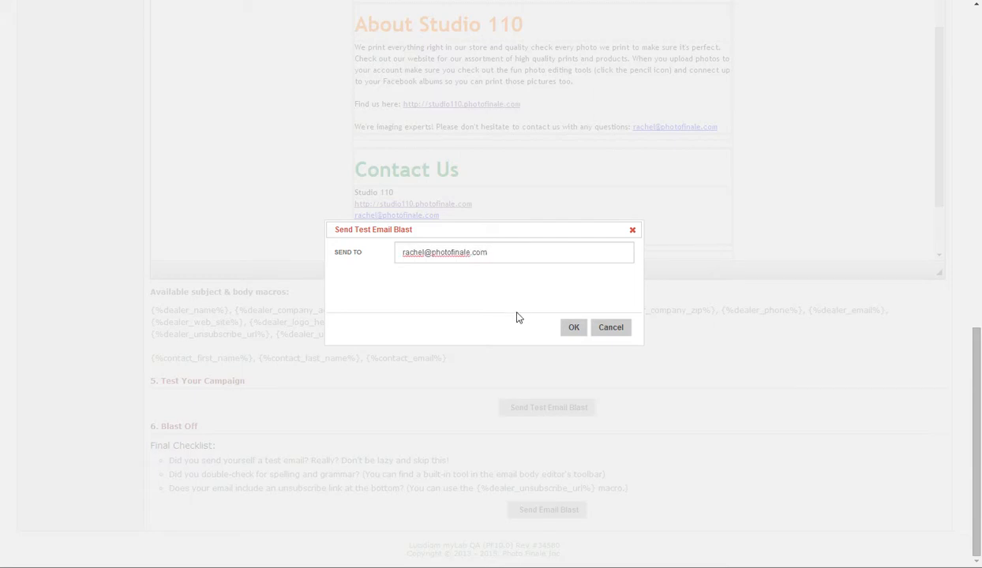
left_click(573, 329)
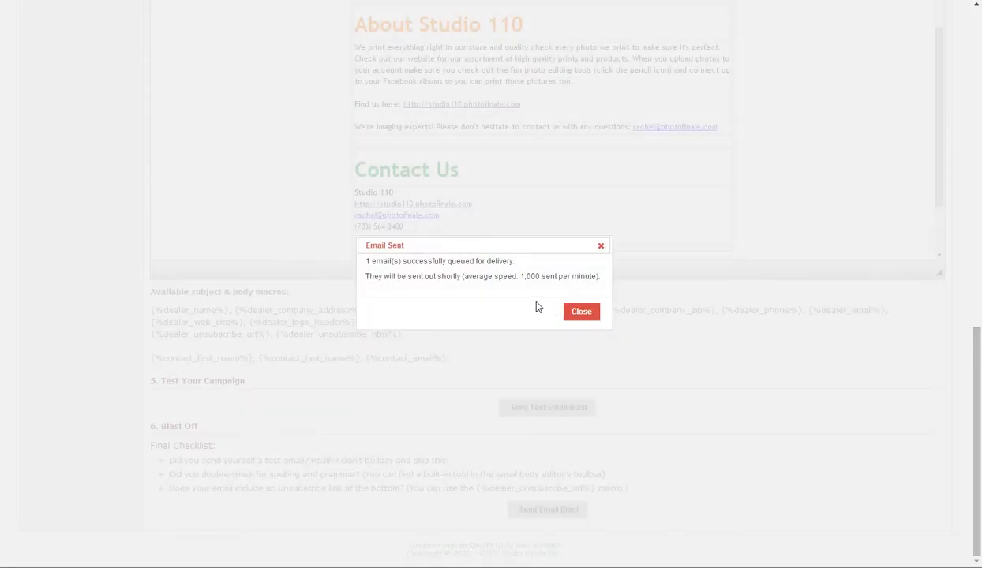
left_click(584, 314)
left_click(586, 315)
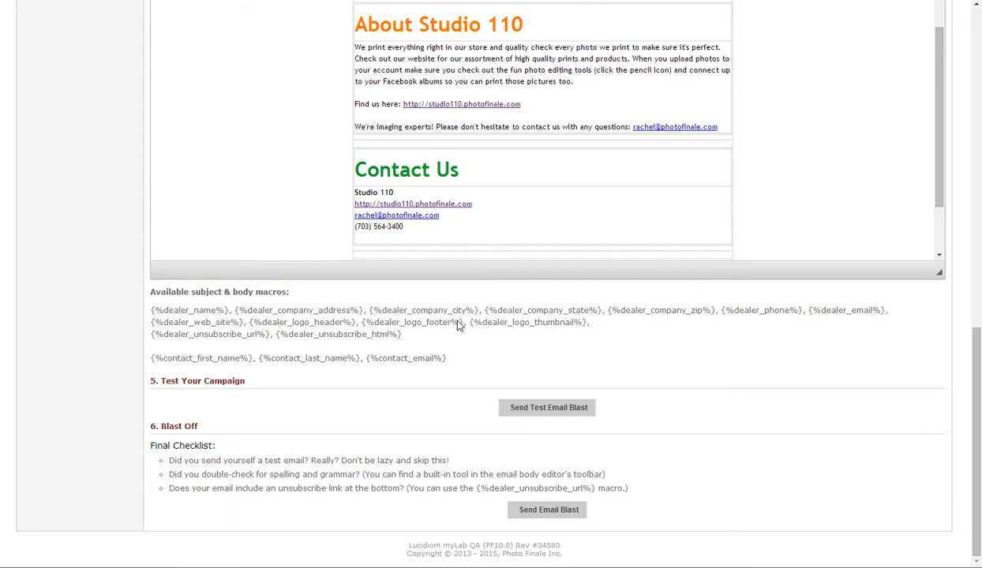
- Switch to Outlook, open the received "Sale!" test email and examine how the first name macro appears in its greeting
mouse_move(75, 564)
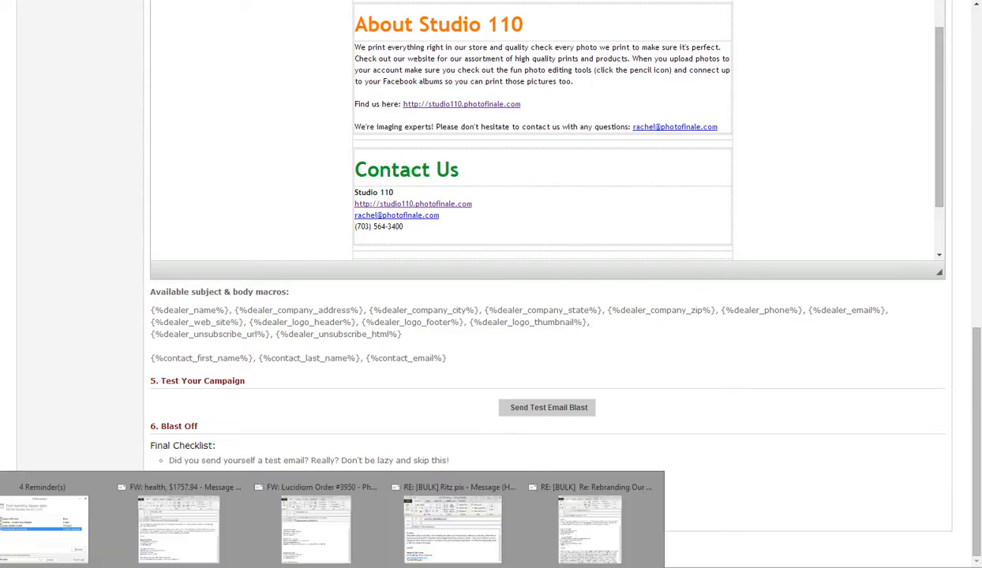
left_click(84, 526)
left_click(52, 157)
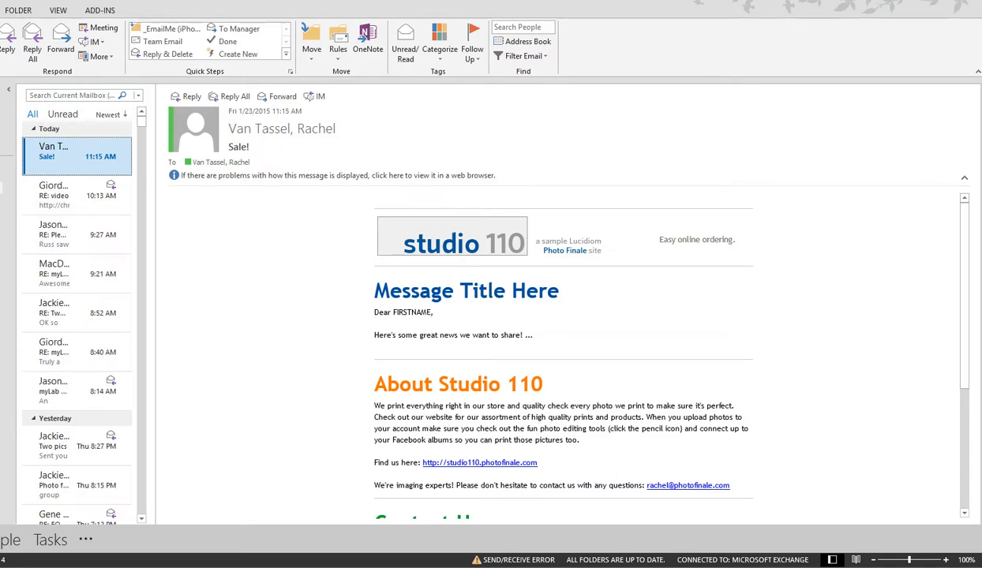
double_click(411, 313)
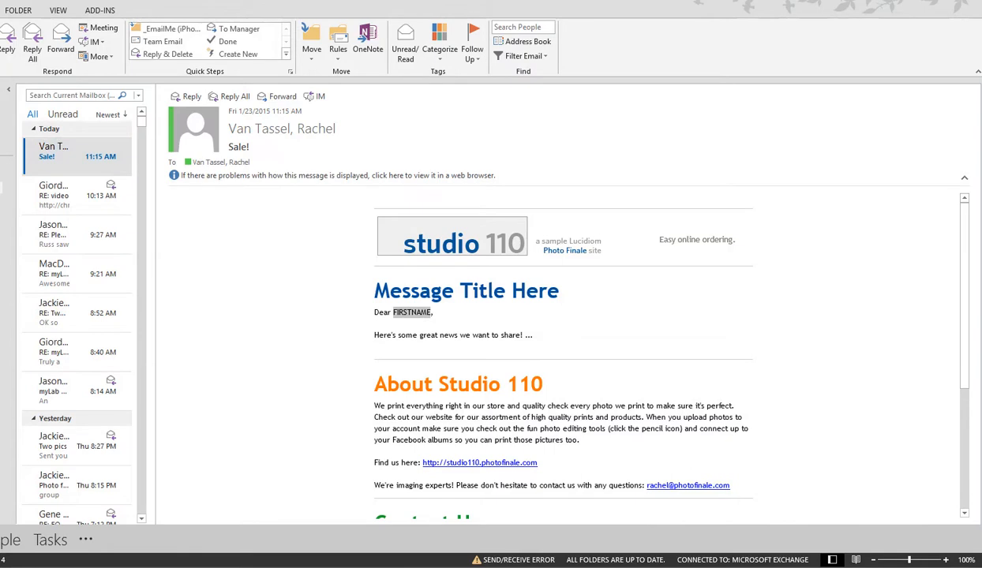
left_click(438, 315)
left_click_drag(393, 312, 431, 312)
scroll(408, 283, "down", 1)
left_click_drag(393, 282, 374, 281)
left_click(374, 282)
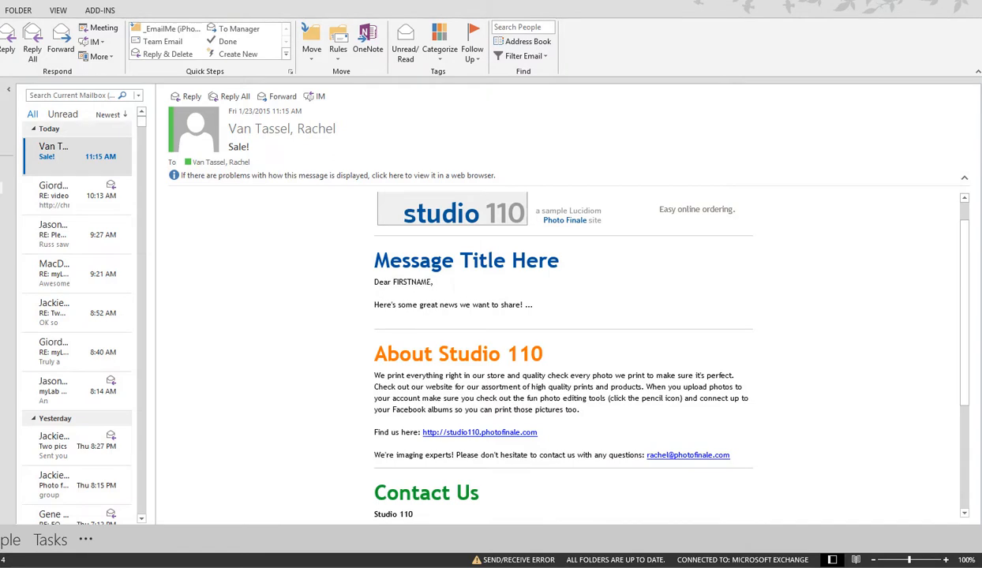
- Review the rest of the received test email, including the About Studio 110, Contact Us and unsubscribe sections
scroll(553, 351, "down", 4)
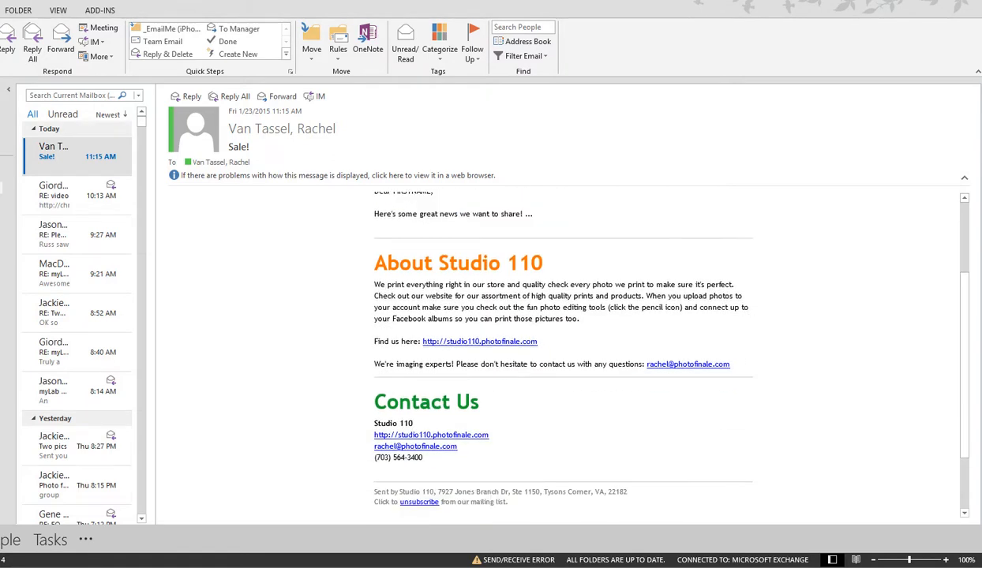
scroll(552, 351, "down", 2)
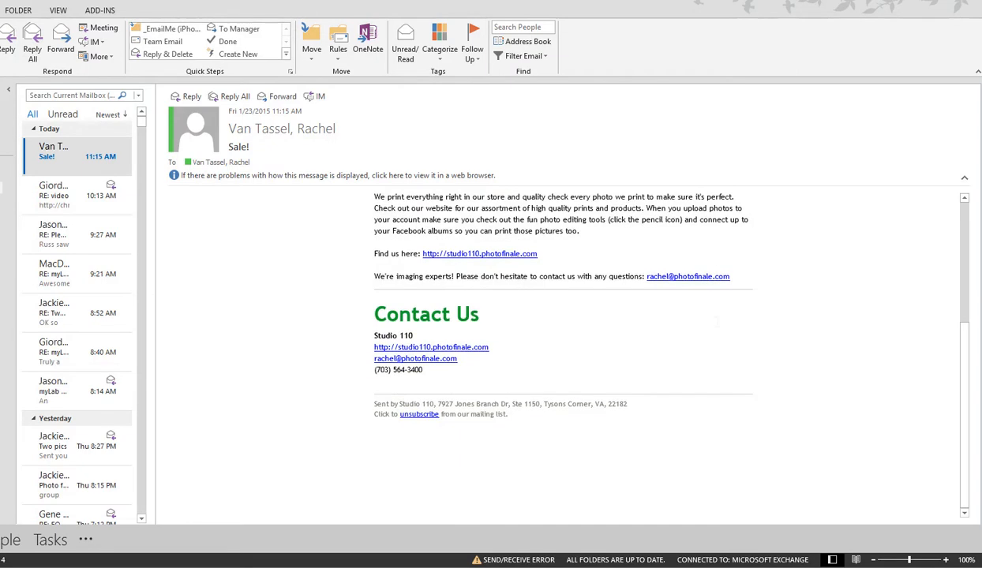
scroll(553, 351, "up", 3)
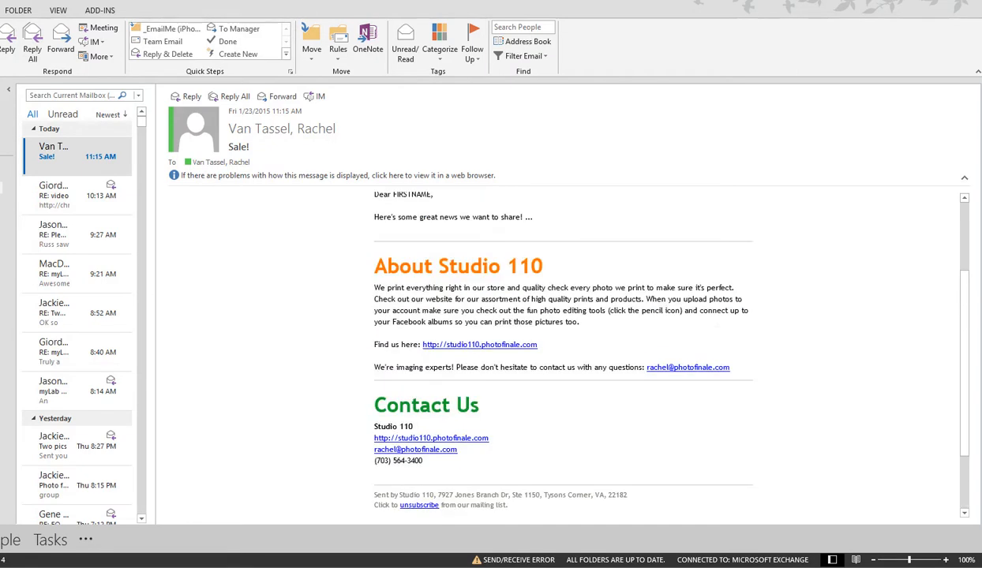
scroll(553, 351, "up", 1)
scroll(553, 352, "up", 3)
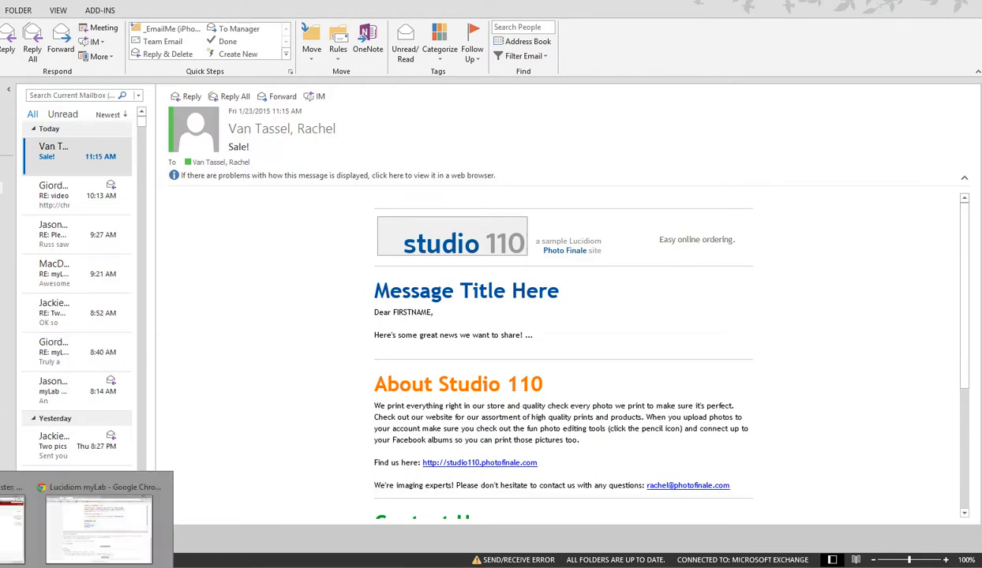
- Switch back to myLab in Chrome and try to send the email blast
left_click(67, 505)
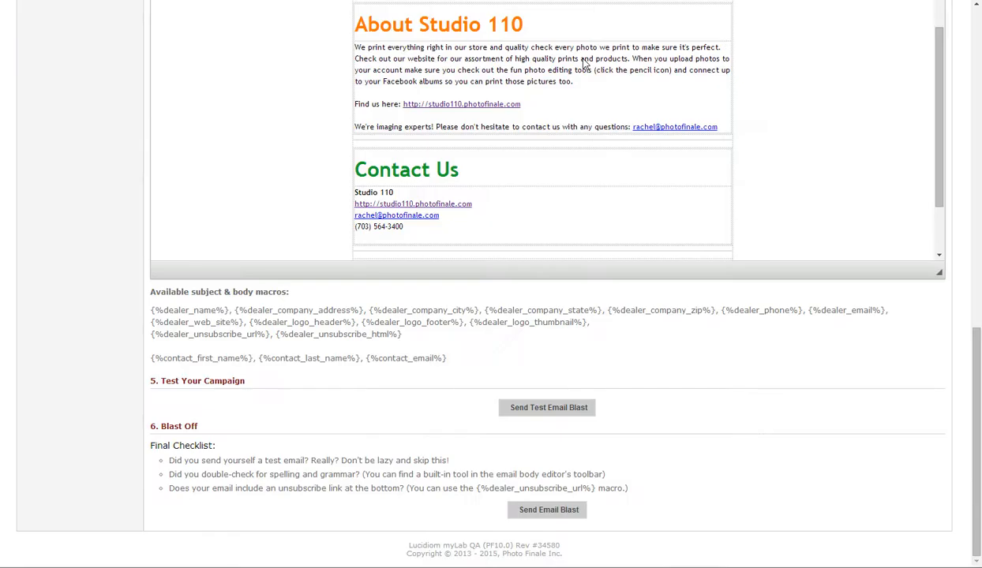
left_click_drag(977, 401, 978, 383)
scroll(977, 384, "down", 1)
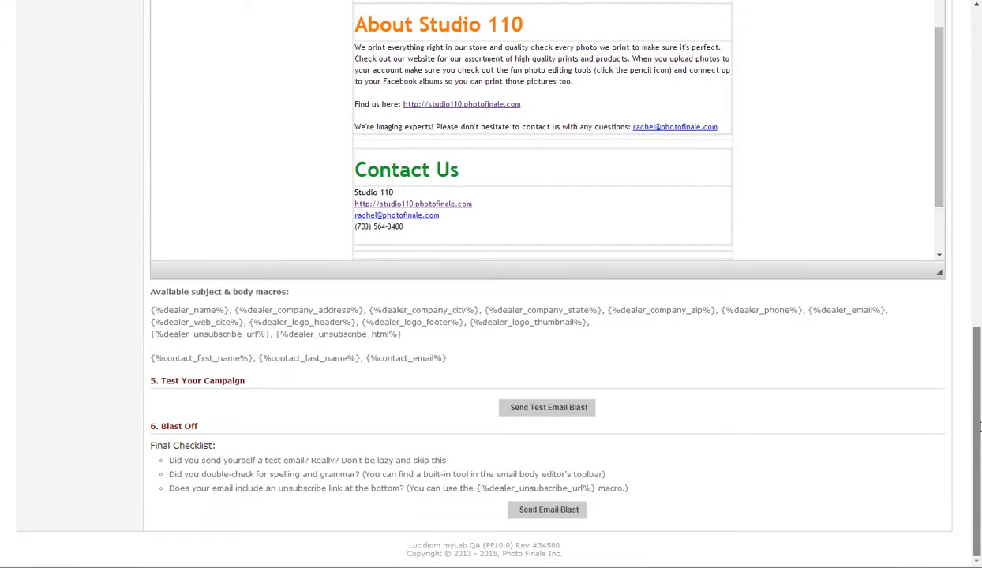
left_click(558, 511)
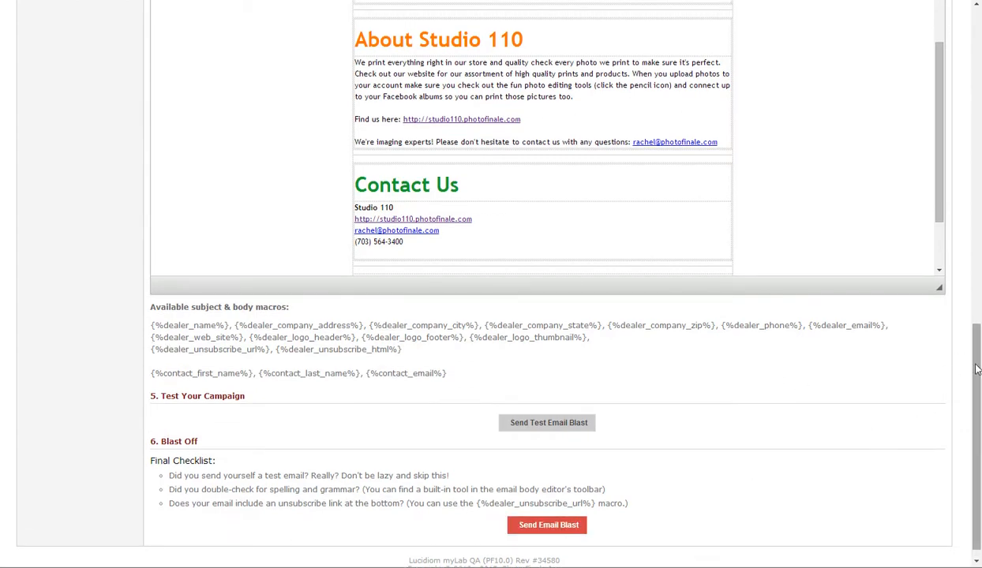
- Name the campaign "Sale sample" and describe it as "sample email to Online customers"
left_click_drag(977, 374, 945, 78)
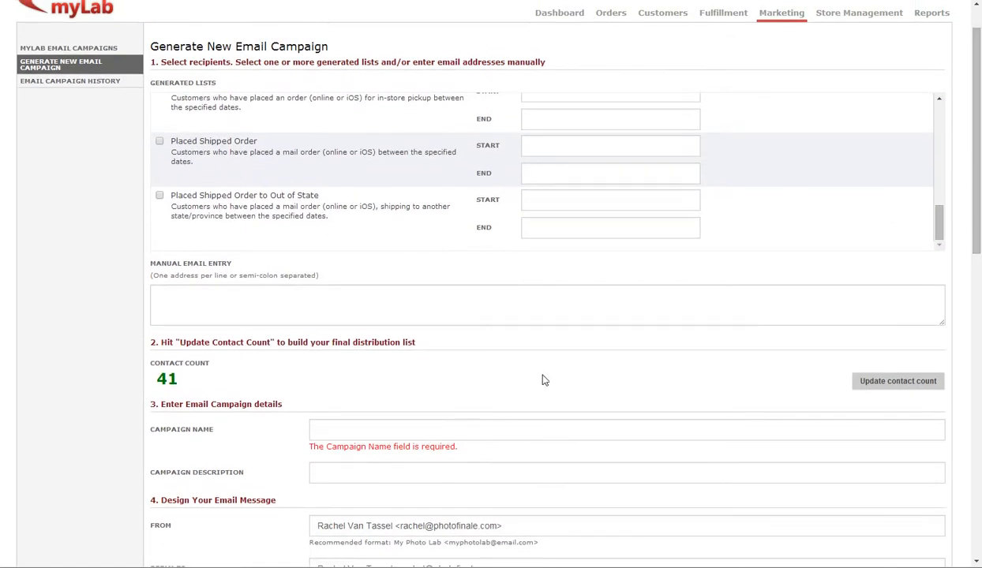
type("Sale sample")
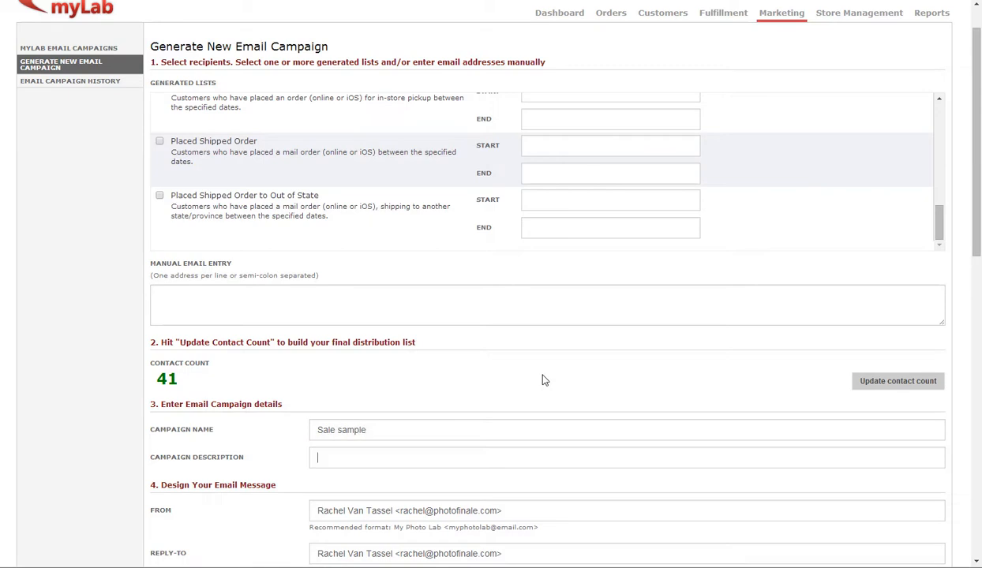
key("Tab")
type("test to the on")
key("ctrl+a")
type("sample s")
key("BackSpace")
type("email to Online customers")
- Send the email blast to the full distribution list, accept the prompt and dismiss the delivery notice
scroll(543, 380, "down", 10)
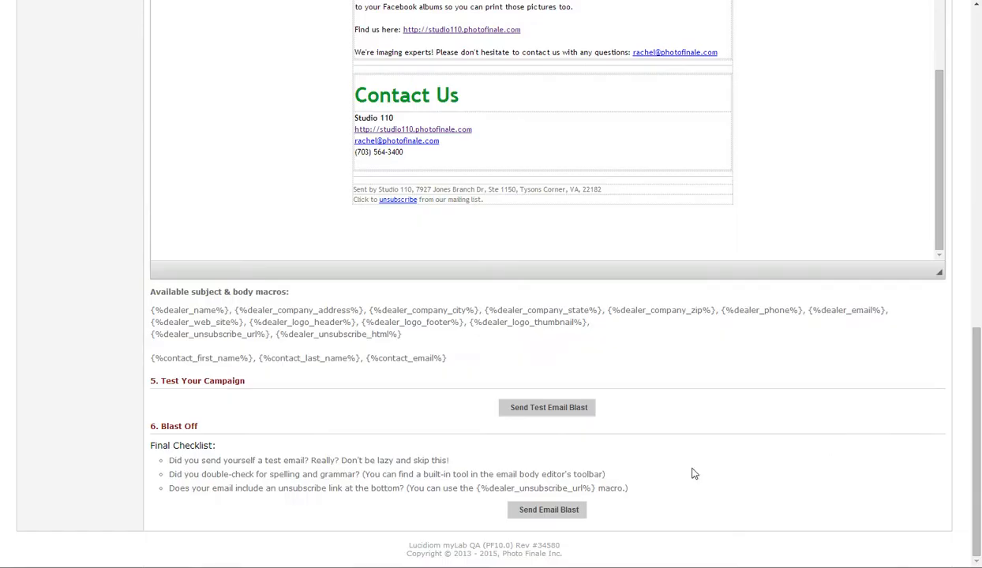
left_click(562, 509)
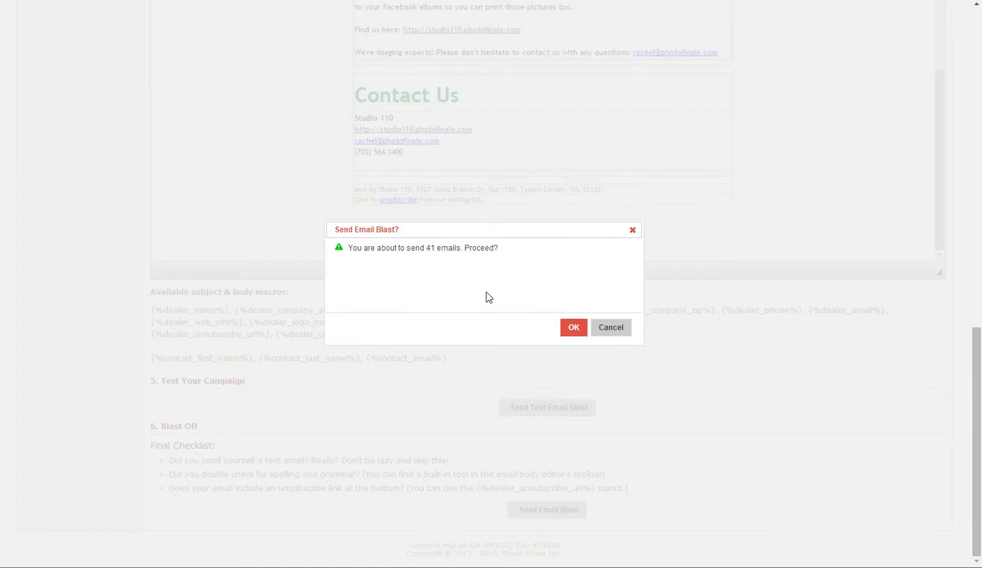
left_click(575, 328)
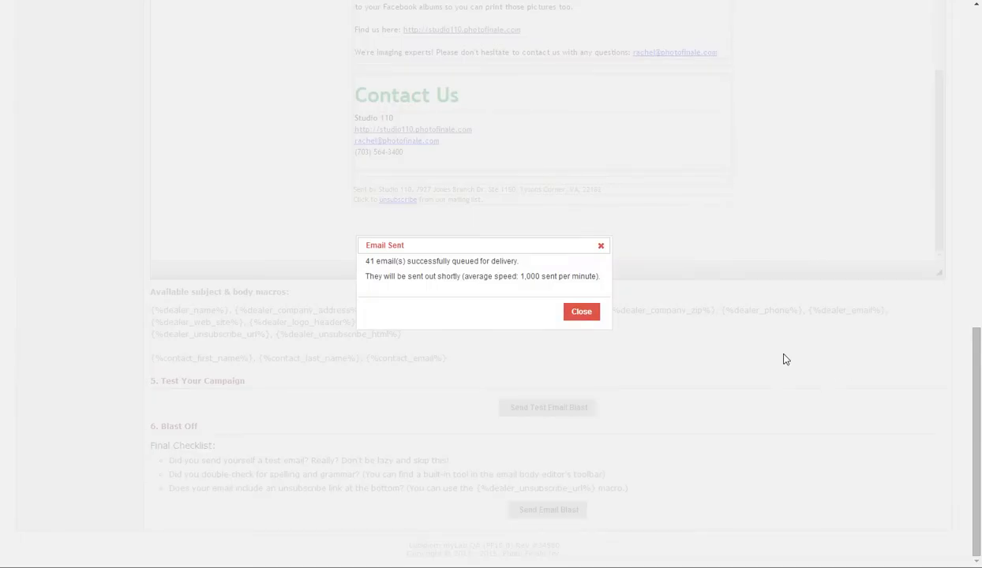
left_click(582, 321)
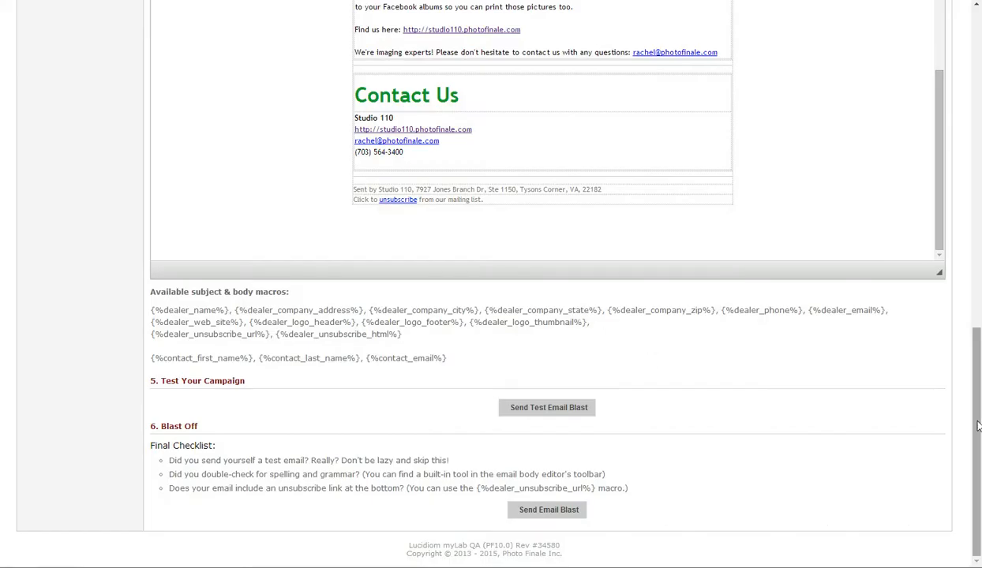
- Open the email campaign history, view the email body sent for the "Sale sample" campaign and close it
scroll(964, 427, "up", 10)
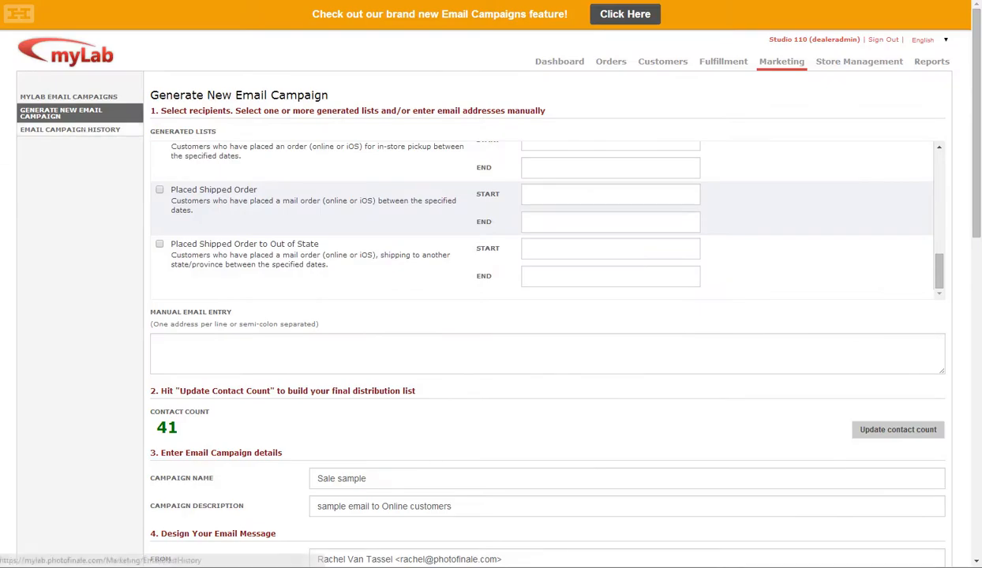
left_click(83, 131)
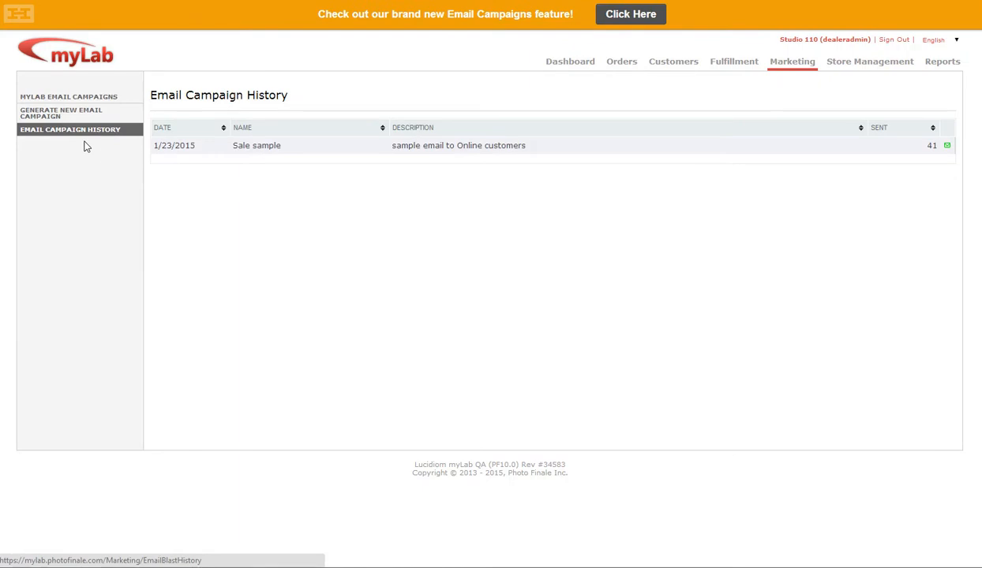
left_click(950, 147)
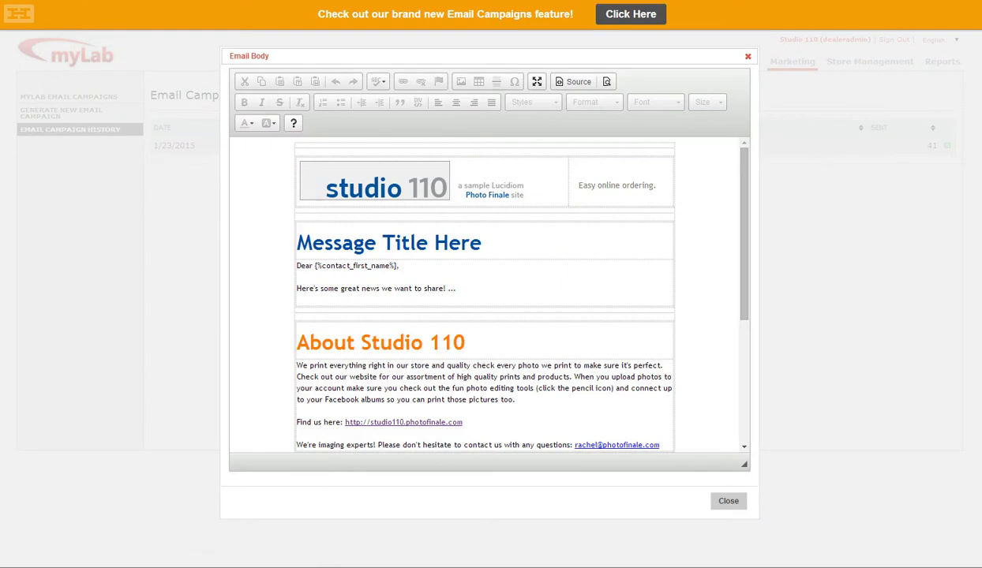
left_click(727, 502)
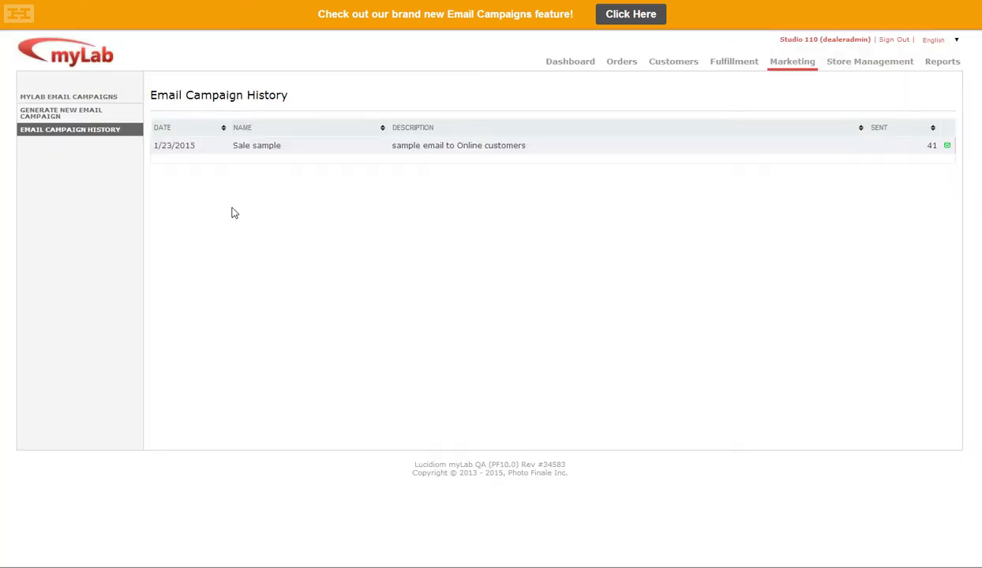